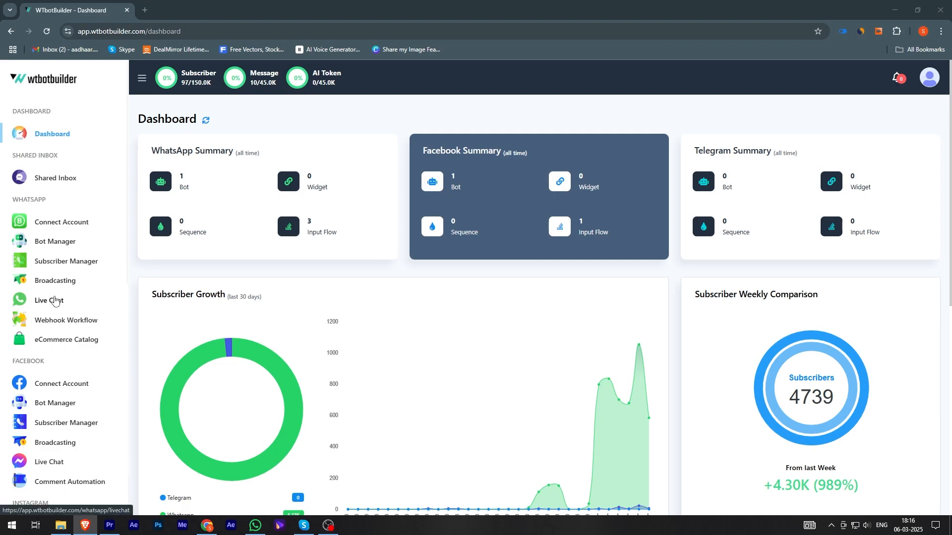
# Step: Open the WhatsApp Live Chat and switch the conversation list to the unread filter and back
pyautogui.click(55, 300)
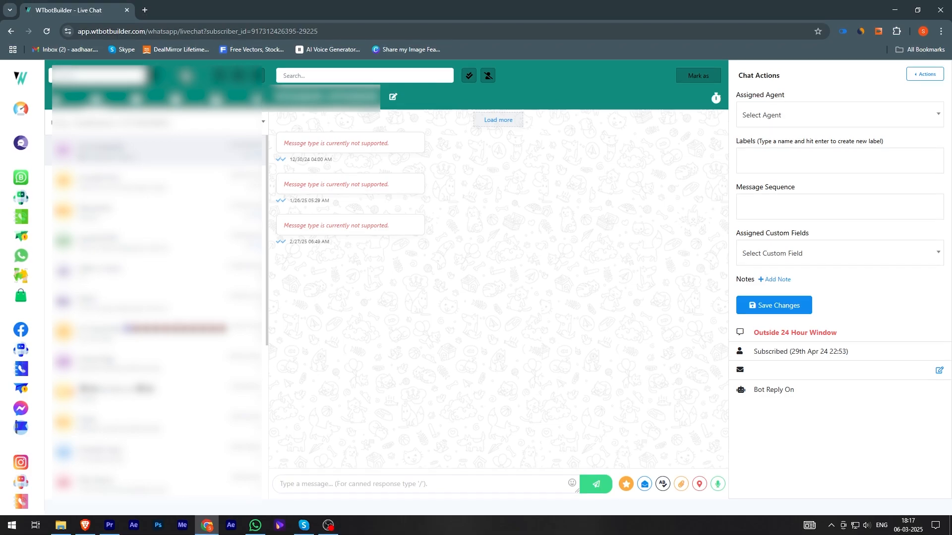
pyautogui.click(97, 100)
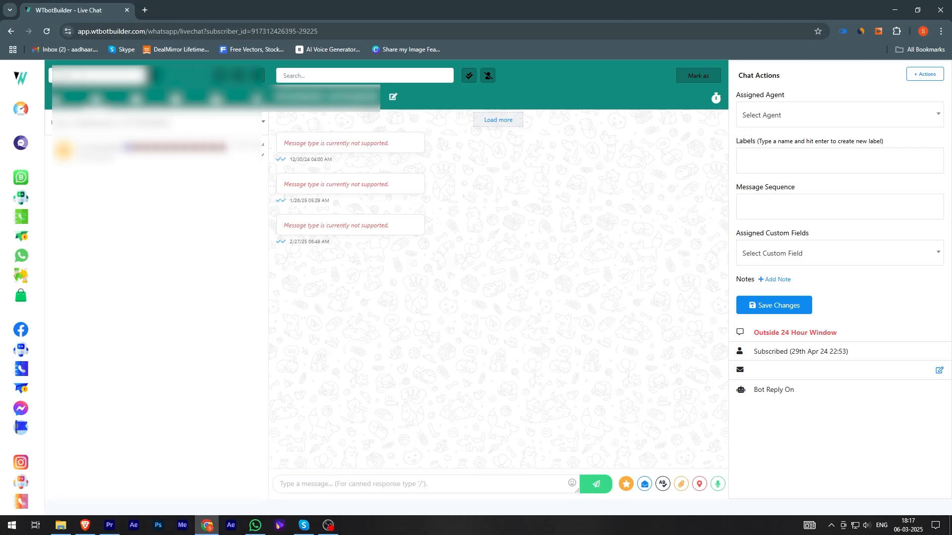
pyautogui.moveTo(86, 75); pyautogui.dragTo(51, 78)
pyautogui.press('BackSpace')
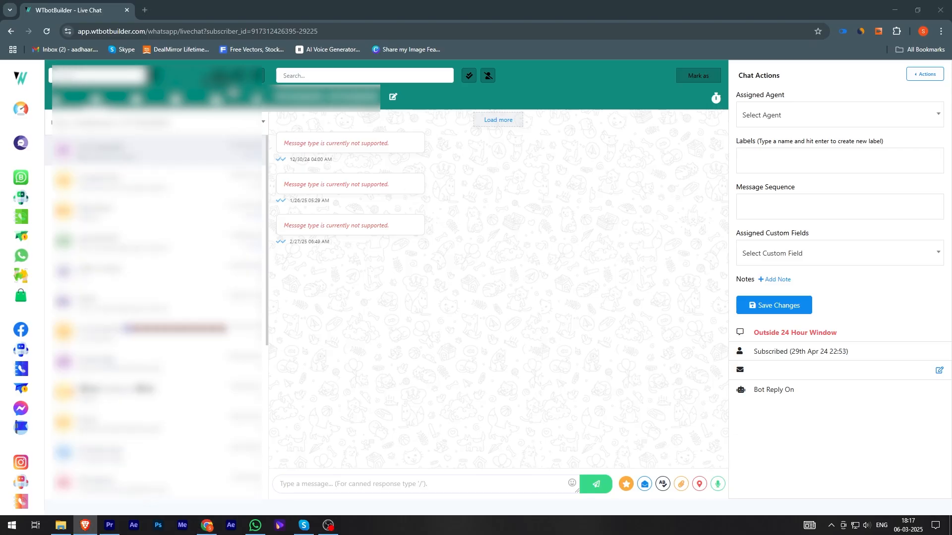
# Step: Open the new subscriber form to view its name and phone number fields, then close it without saving
pyautogui.click(222, 78)
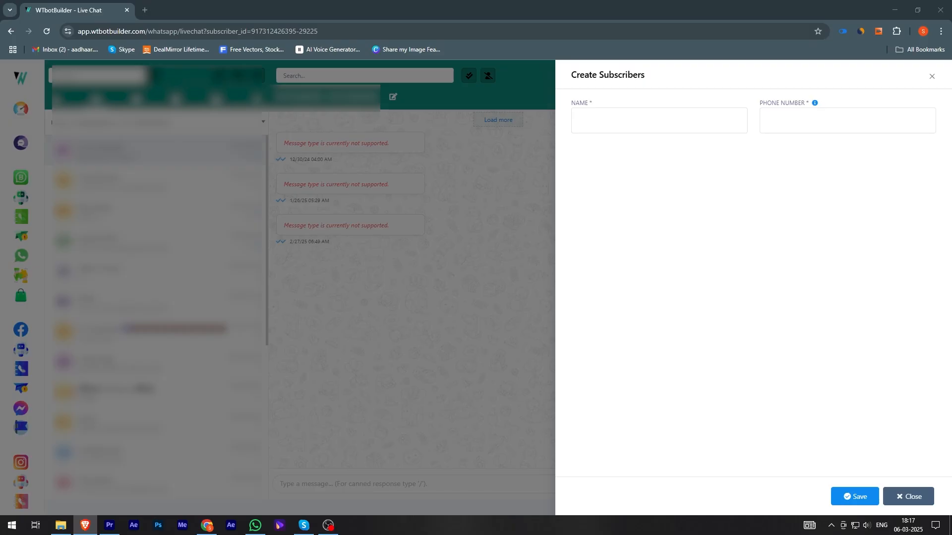
pyautogui.click(594, 121)
pyautogui.click(822, 122)
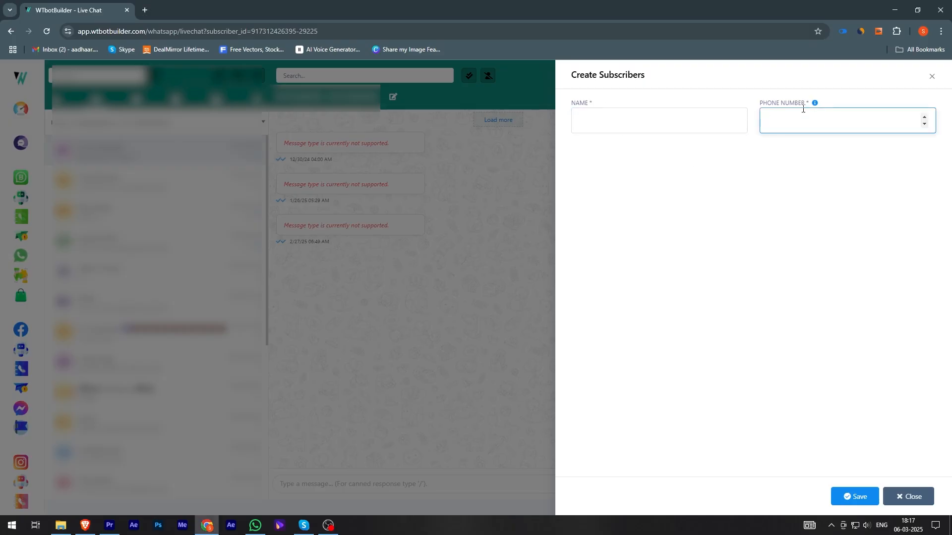
pyautogui.click(910, 496)
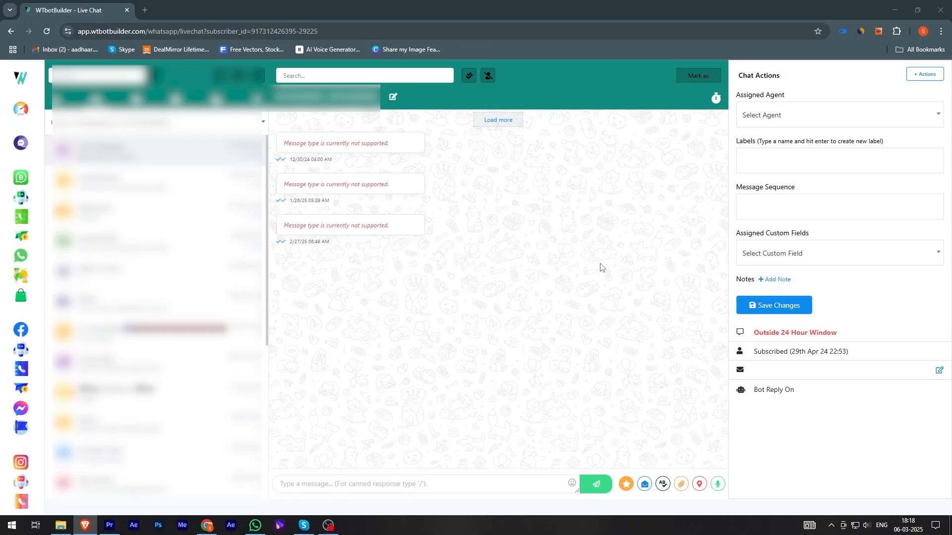
# Step: Browse the Mine and All conversation filters and scroll through the chat list
pyautogui.click(601, 268)
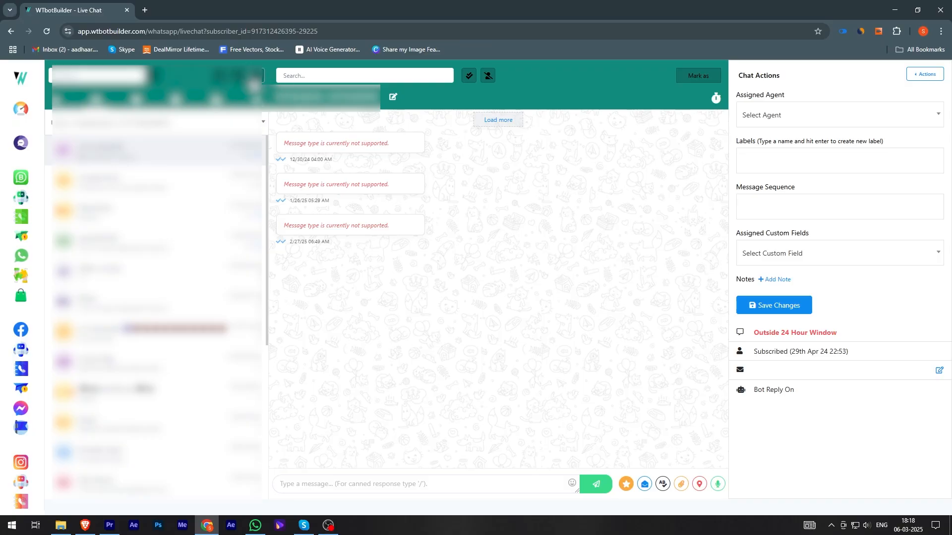
pyautogui.click(254, 80)
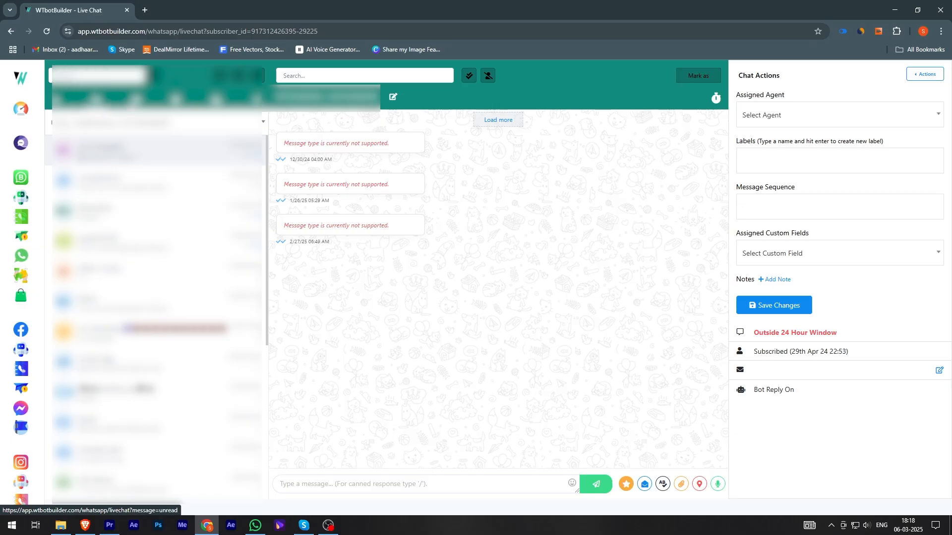
pyautogui.click(57, 102)
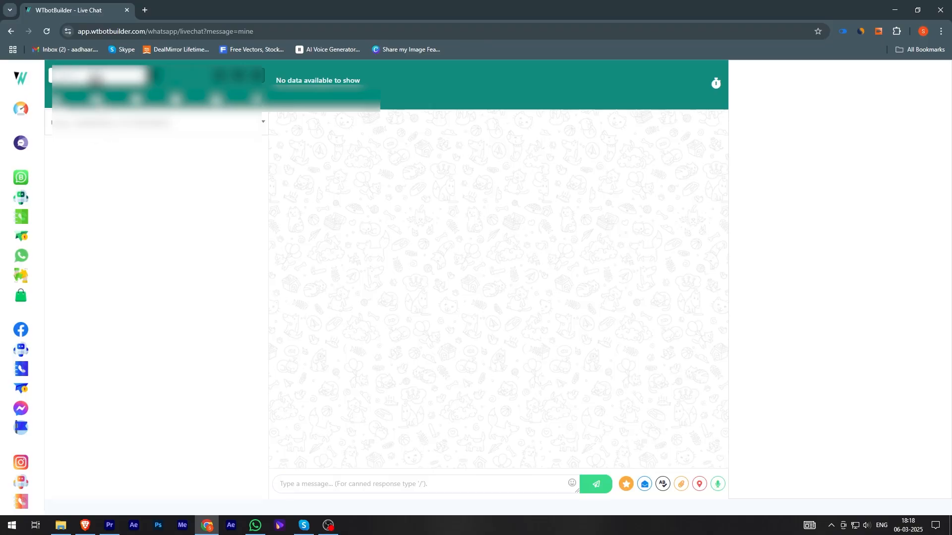
pyautogui.click(96, 99)
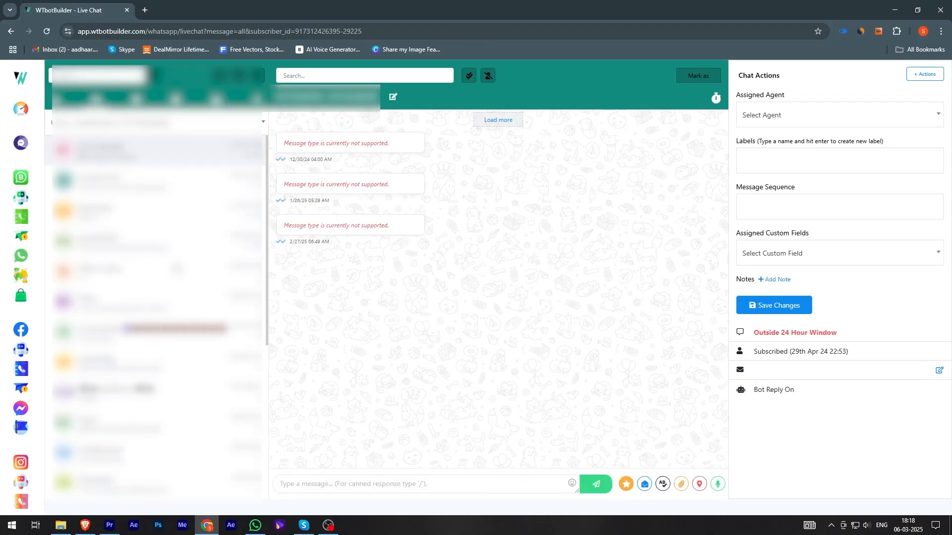
pyautogui.scroll(-10, 183, 287)
pyautogui.scroll(-5, 179, 275)
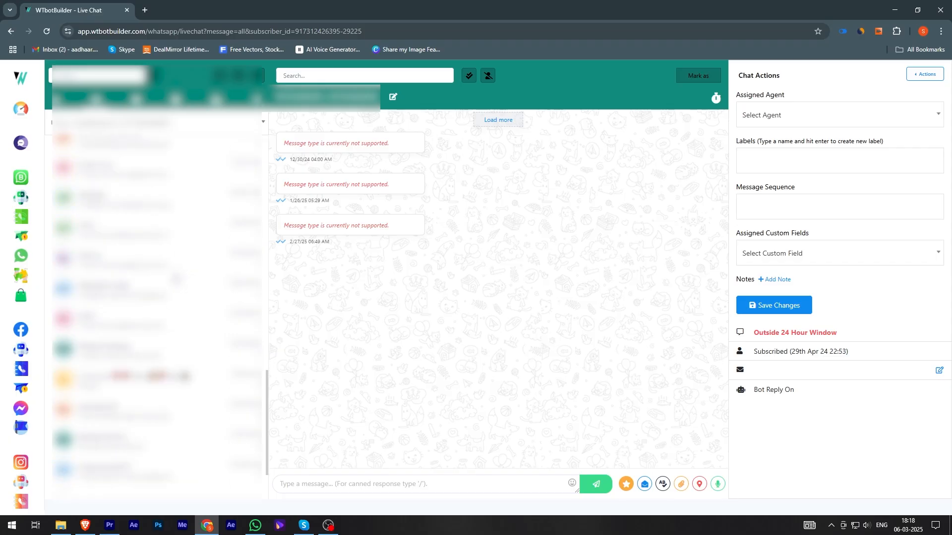
pyautogui.scroll(15, 176, 278)
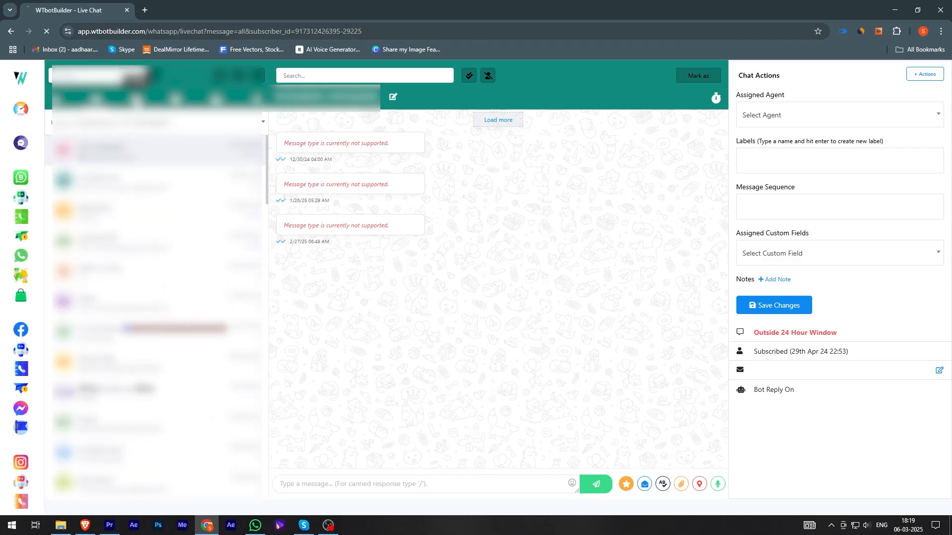
# Step: Review the Unread, Archived, Blocked and Resolved conversation filters, then choose the all-conversations option from the dropdown
pyautogui.click(136, 100)
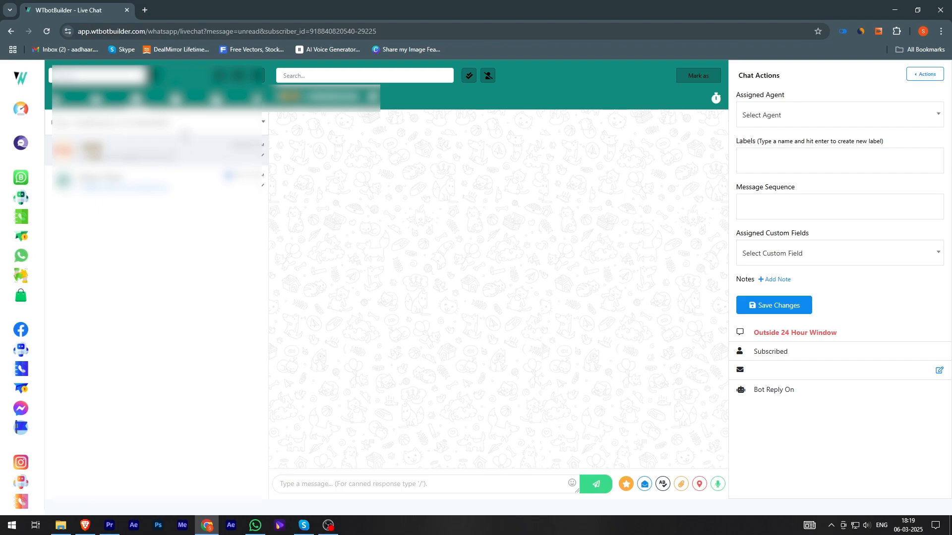
pyautogui.click(177, 100)
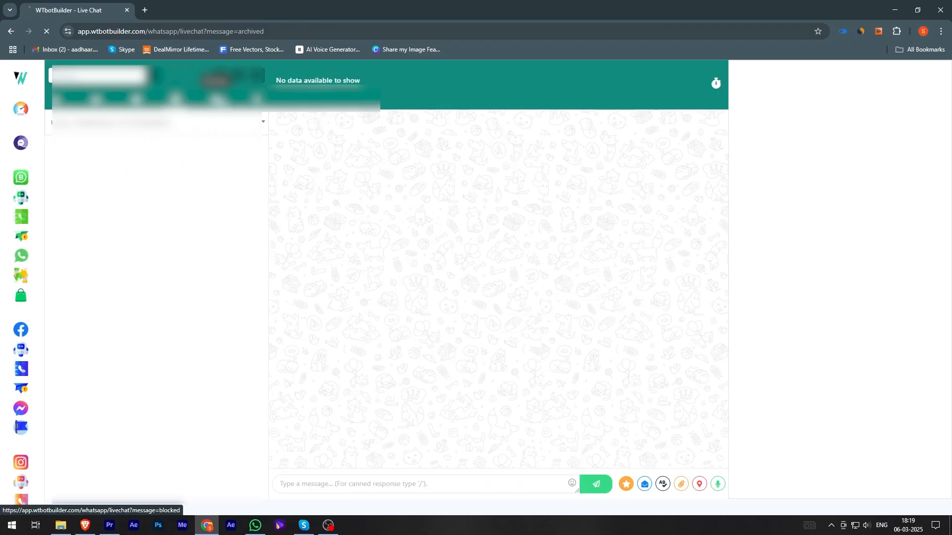
pyautogui.click(220, 101)
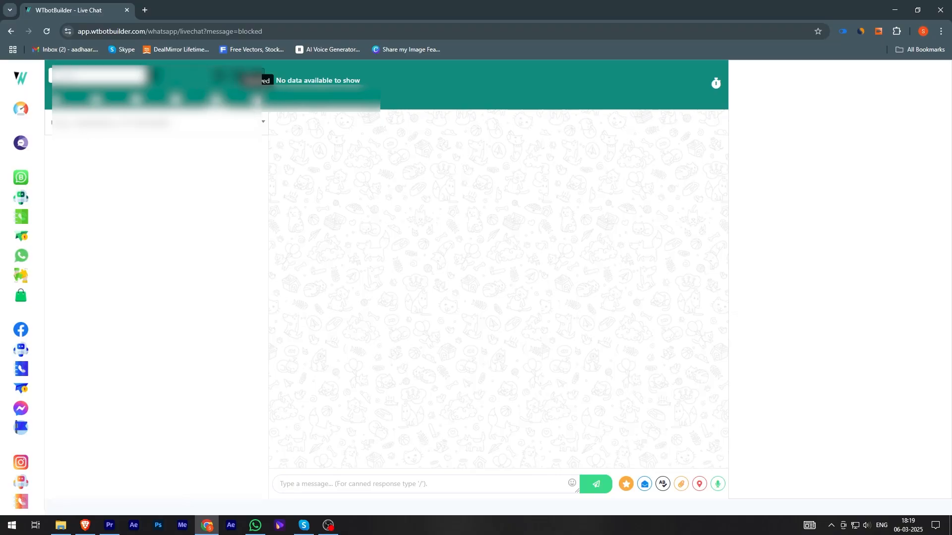
pyautogui.click(238, 76)
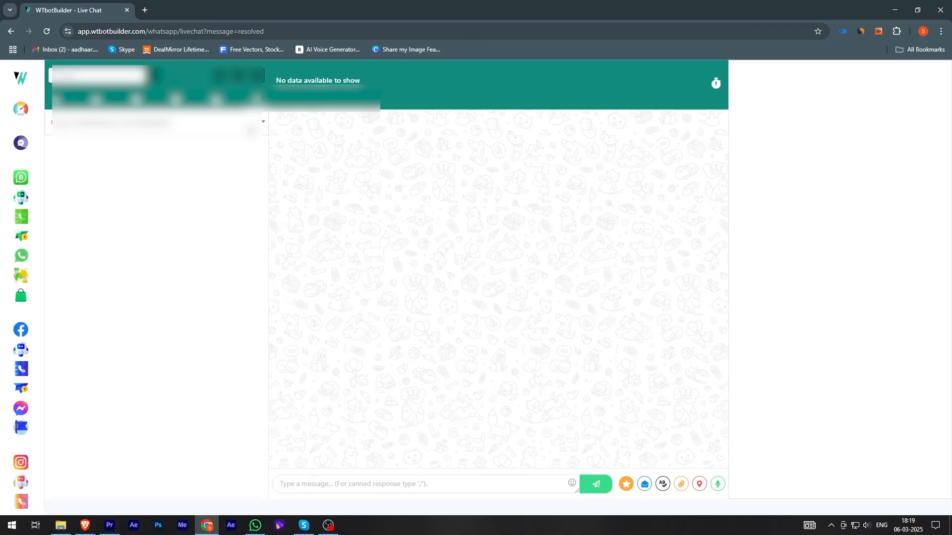
pyautogui.click(264, 122)
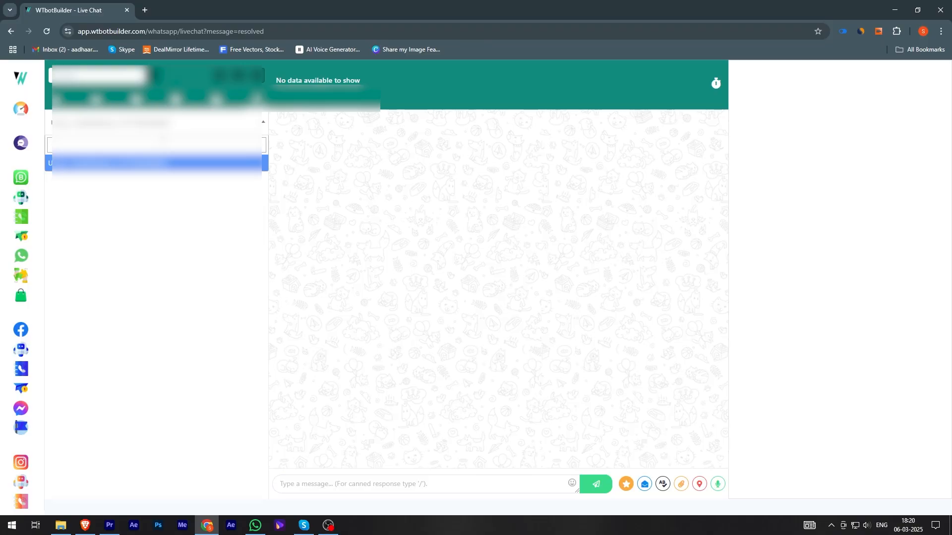
pyautogui.click(182, 222)
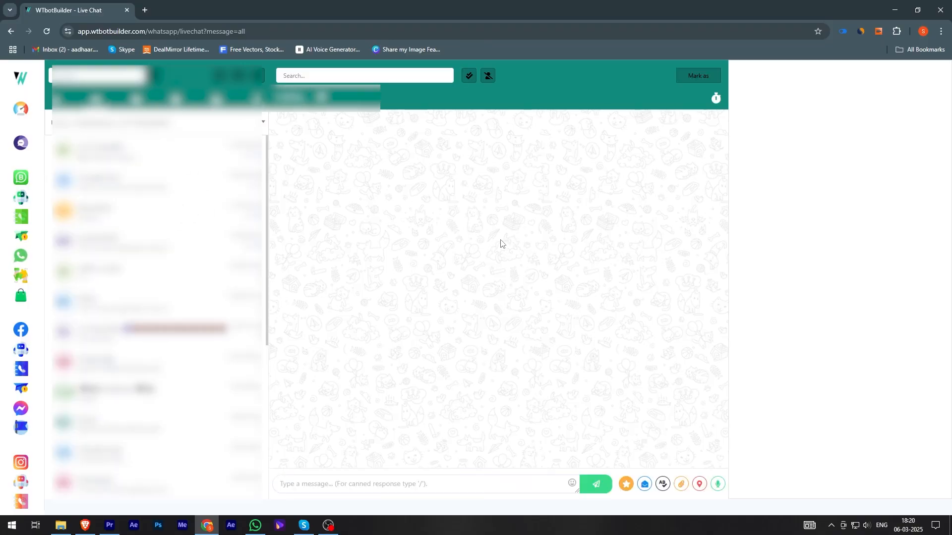
# Step: Open a conversation and search its messages for "hi", then clear the search
pyautogui.click(120, 159)
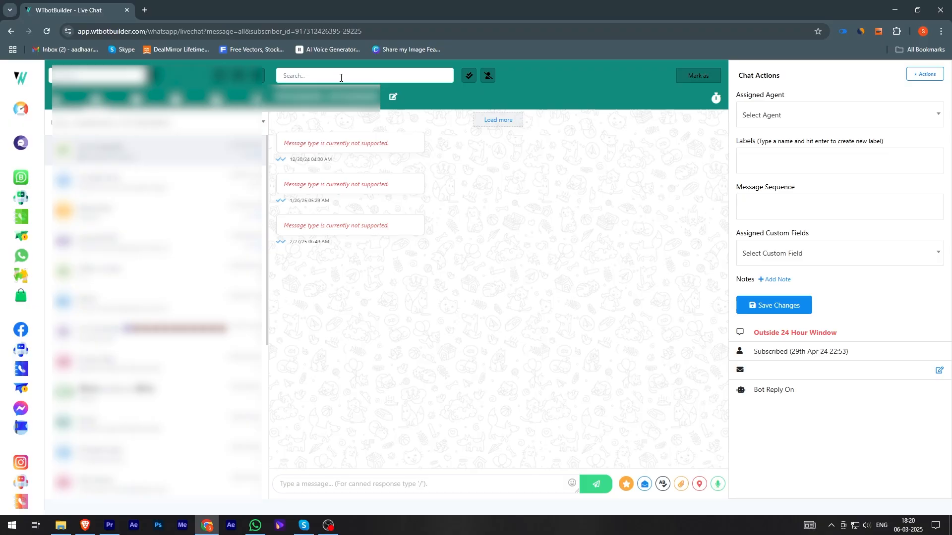
pyautogui.click(326, 78)
pyautogui.click(157, 178)
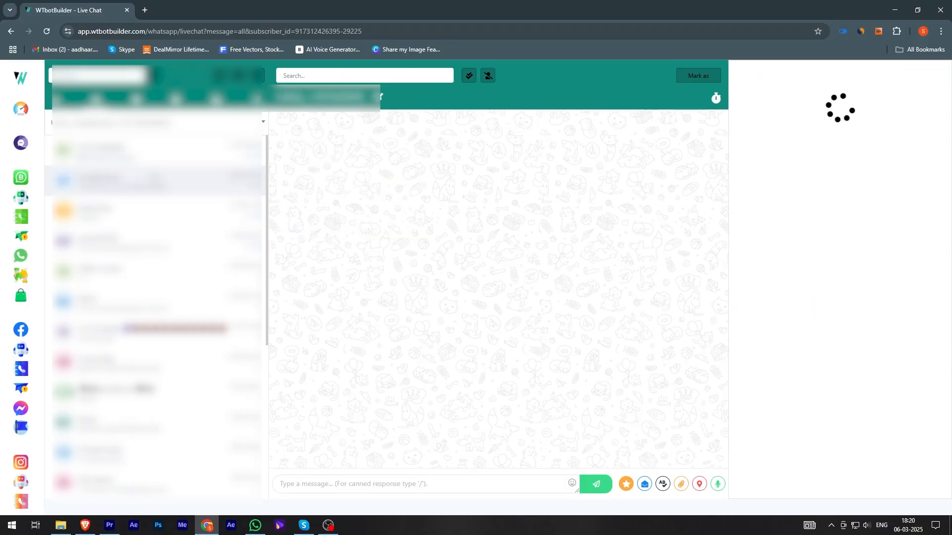
pyautogui.click(311, 69)
pyautogui.write('hi')
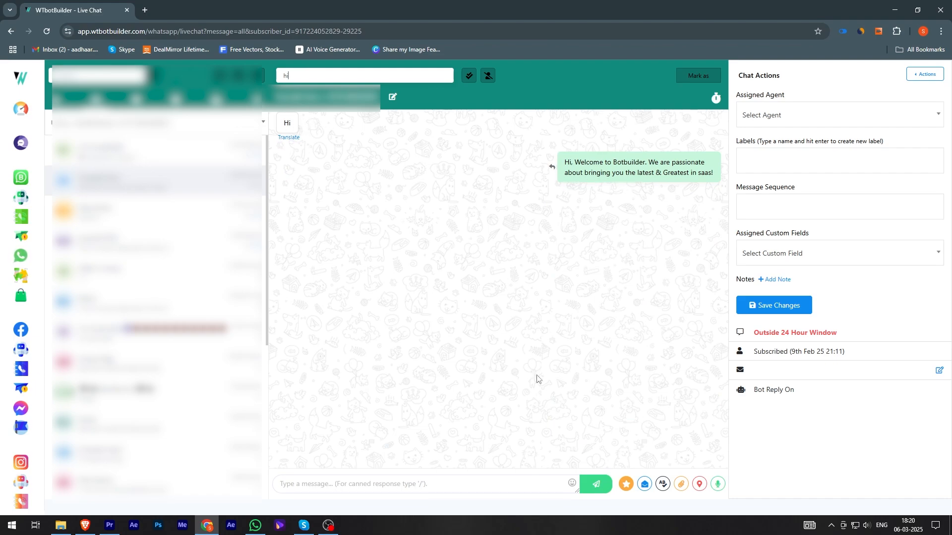
pyautogui.press('BackSpace')
pyautogui.press('BackSpace')
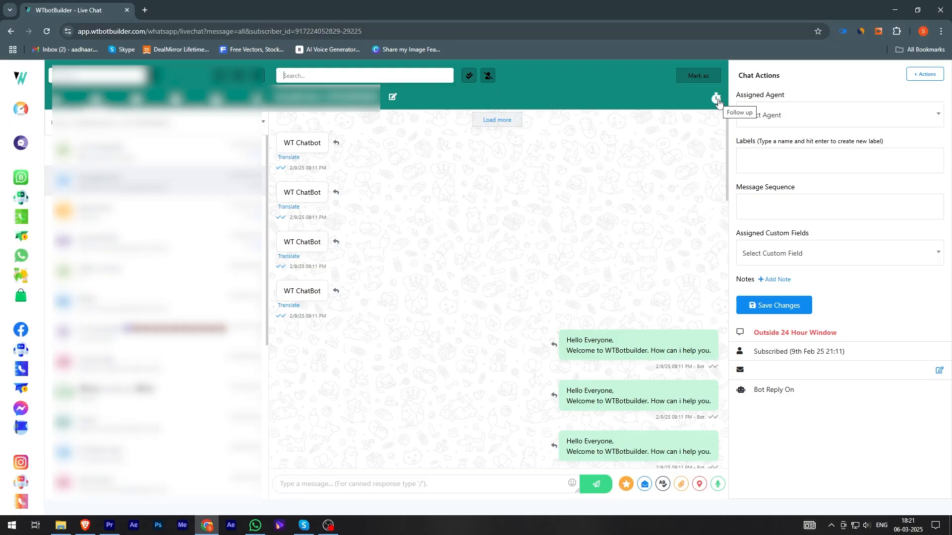
# Step: Set a follow-up reminder for this conversation 1 hour later
pyautogui.click(717, 100)
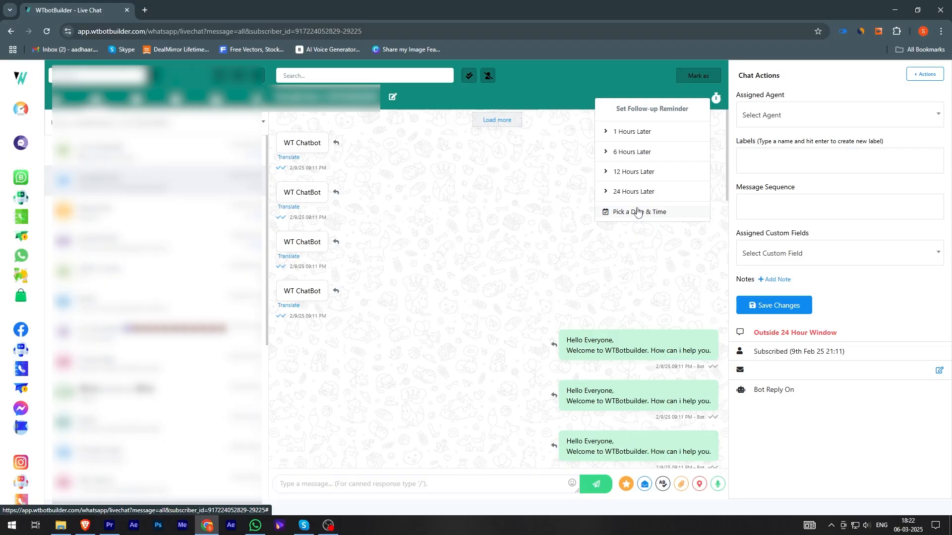
pyautogui.click(630, 137)
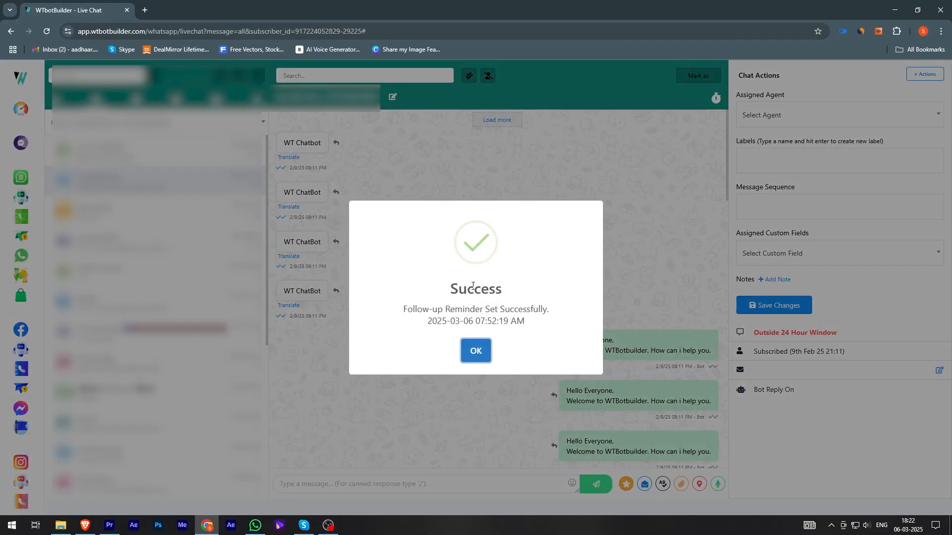
pyautogui.click(477, 351)
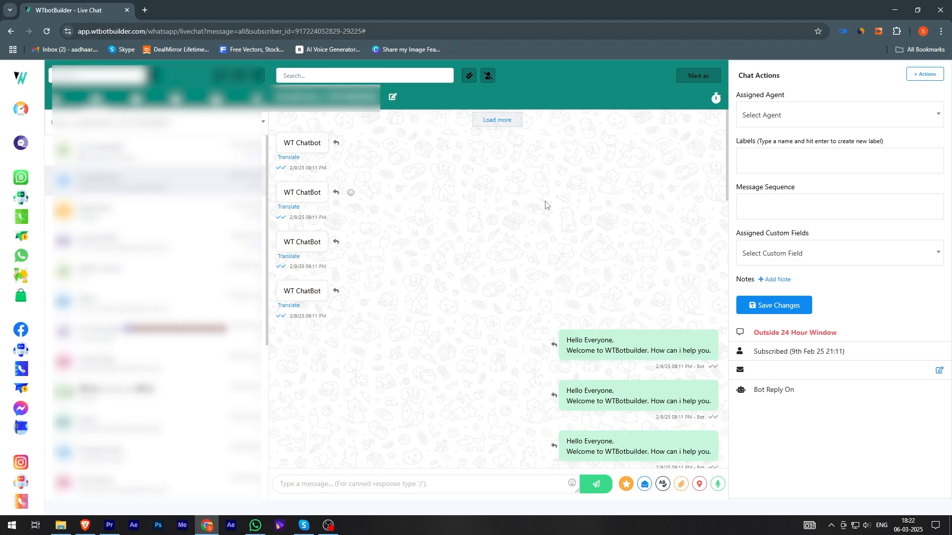
# Step: Reschedule the follow-up reminder to 17 March 2025 at 03:00 AM
pyautogui.click(716, 98)
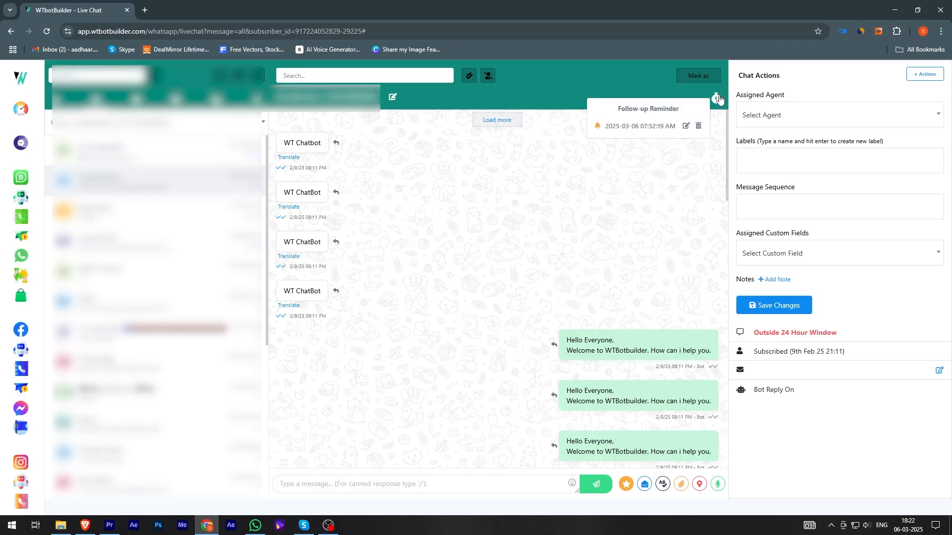
pyautogui.click(686, 127)
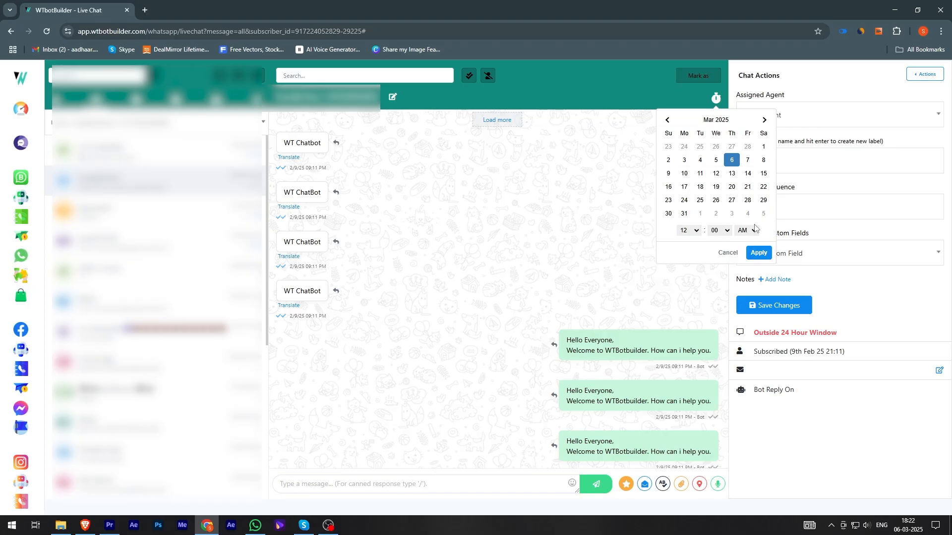
pyautogui.click(685, 187)
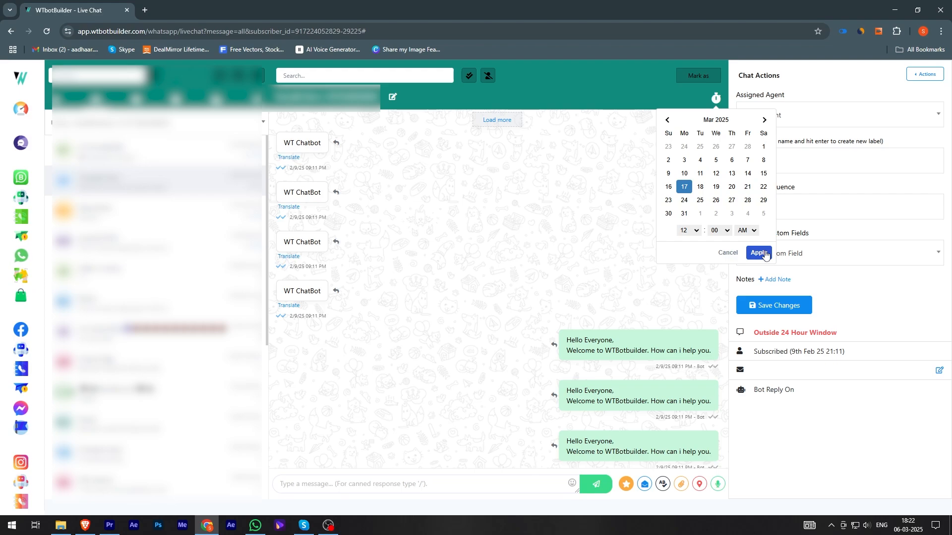
pyautogui.click(697, 231)
pyautogui.click(689, 266)
pyautogui.click(757, 253)
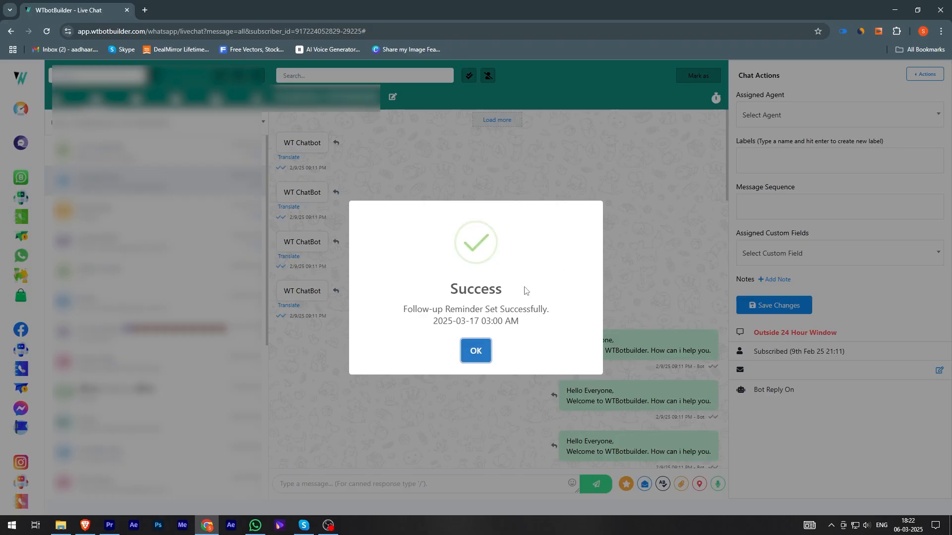
pyautogui.click(480, 350)
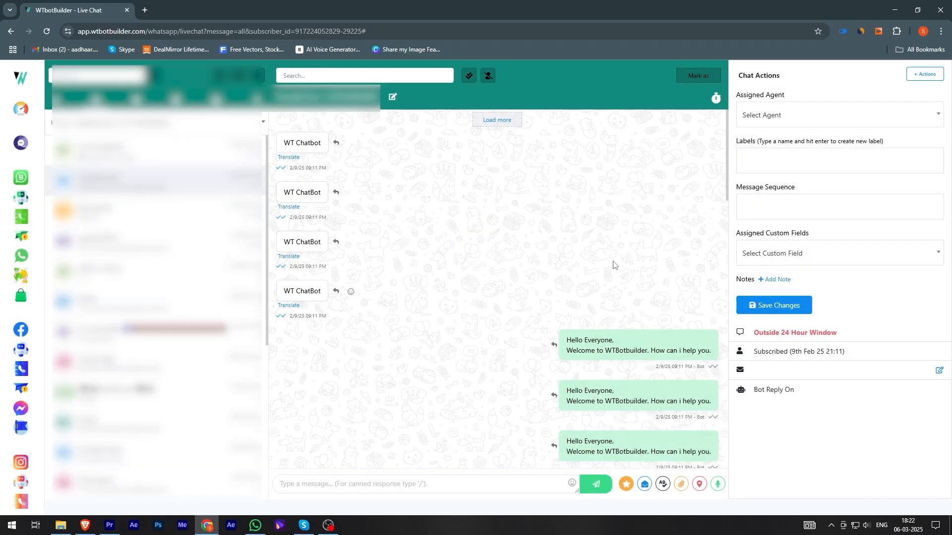
# Step: Delete the conversation's follow-up reminder
pyautogui.click(717, 99)
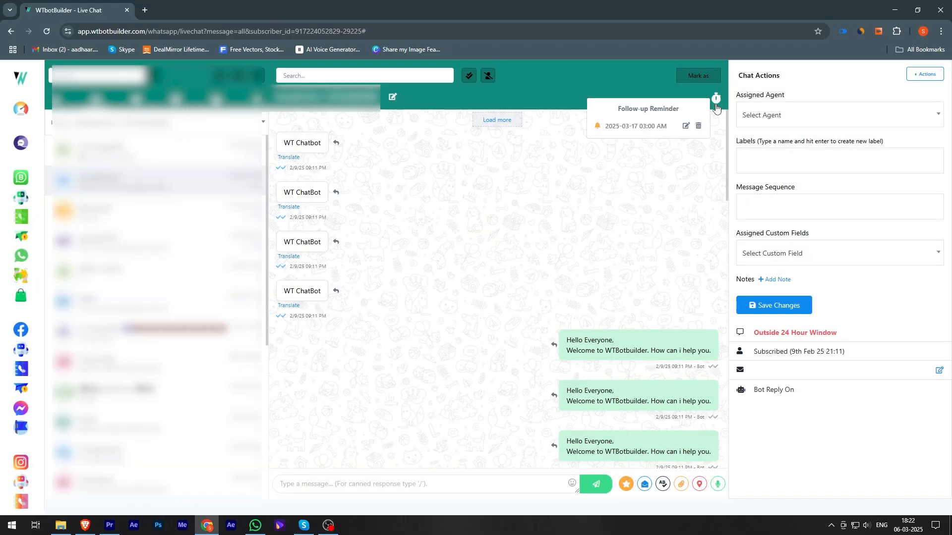
pyautogui.click(698, 126)
pyautogui.click(460, 359)
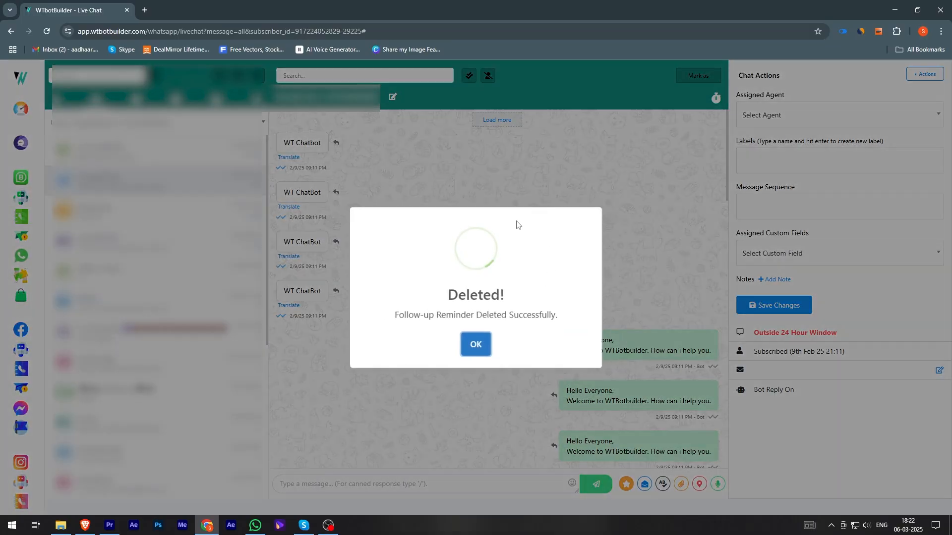
pyautogui.click(476, 346)
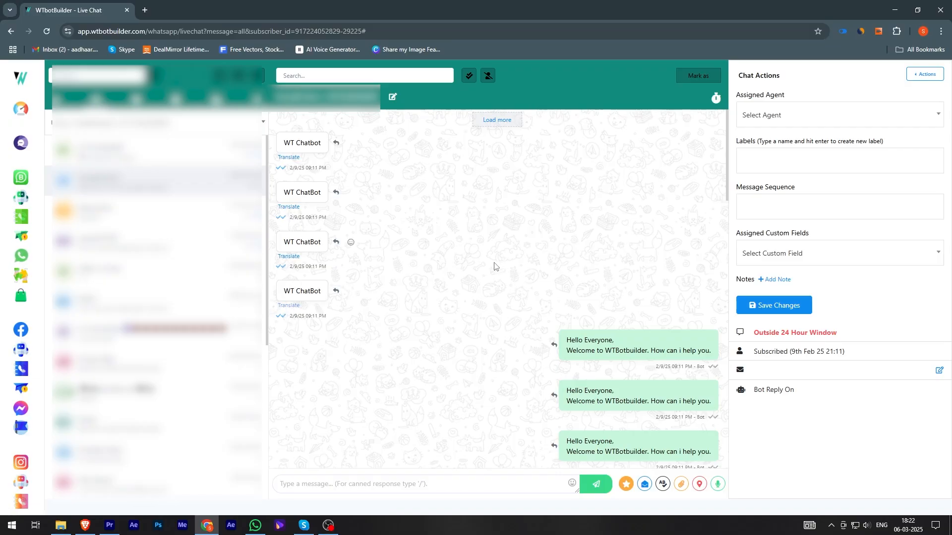
# Step: Scroll down through the conversation's message history
pyautogui.click(337, 293)
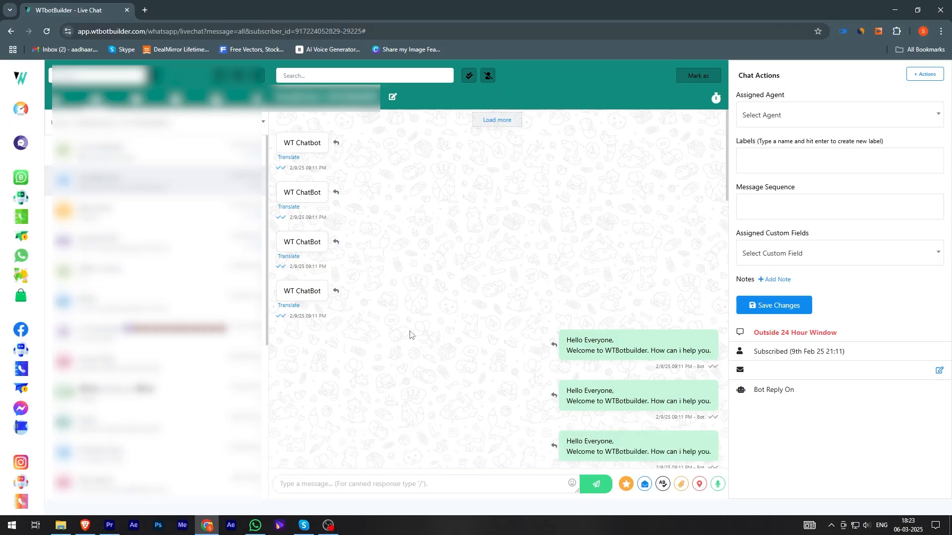
pyautogui.scroll(-10, 591, 428)
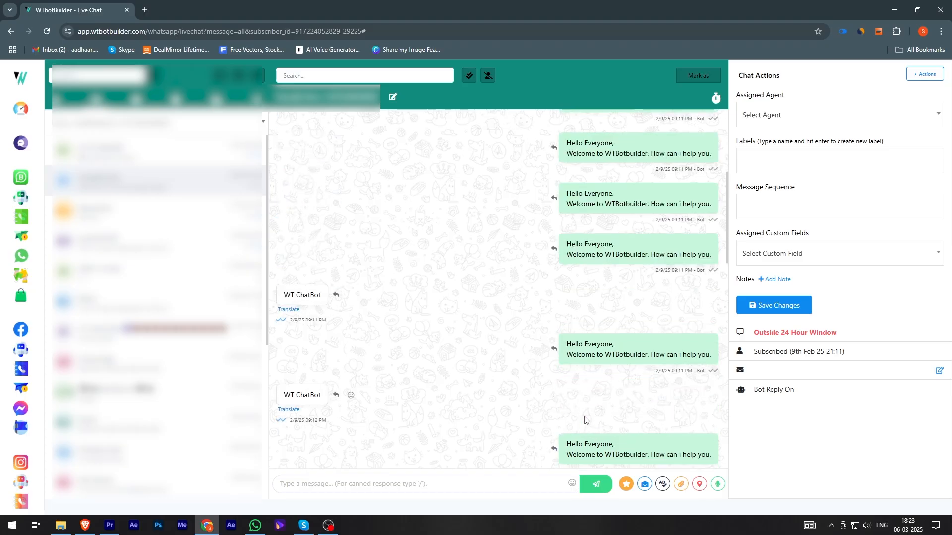
# Step: Draft the message "Can you please explai" in the message box and rewrite it with AI
pyautogui.scroll(-10, 592, 402)
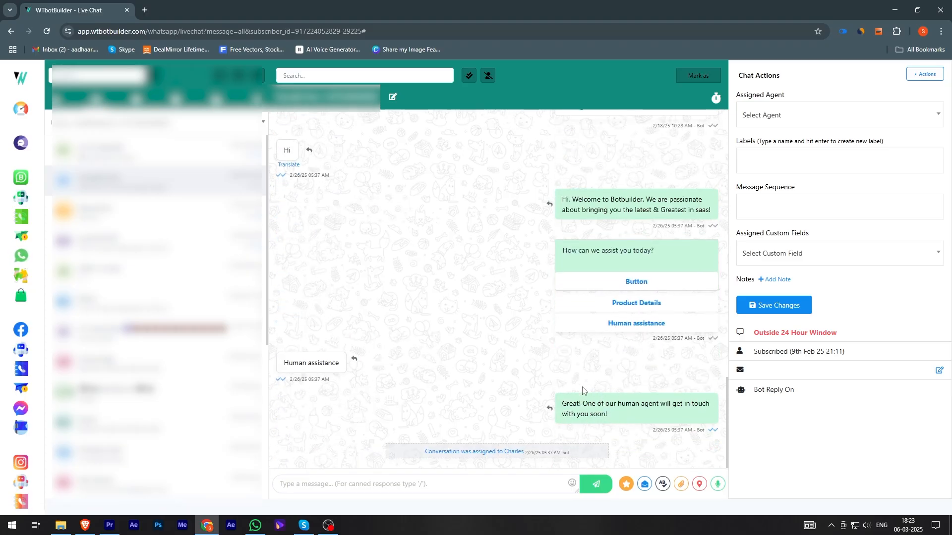
pyautogui.click(330, 482)
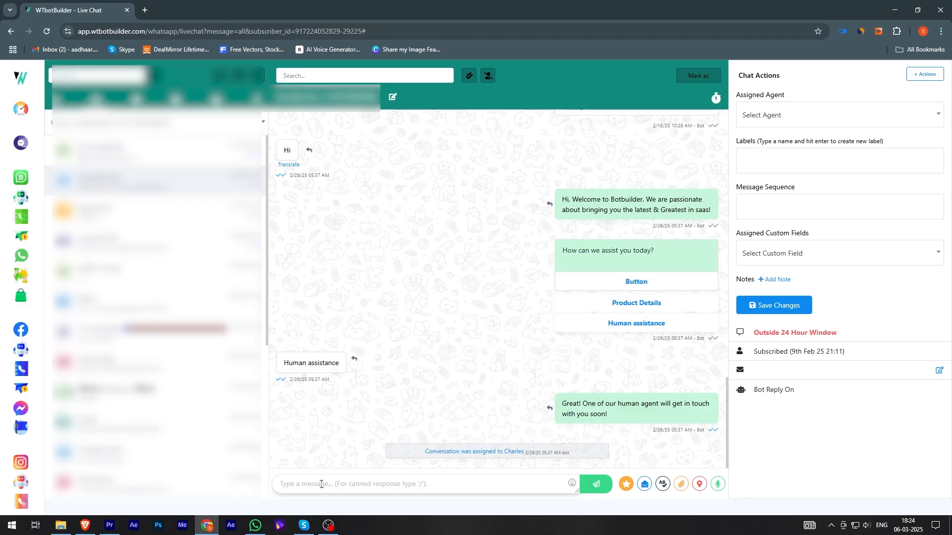
pyautogui.write('Hi')
pyautogui.hotkey('ctrl', 'a')
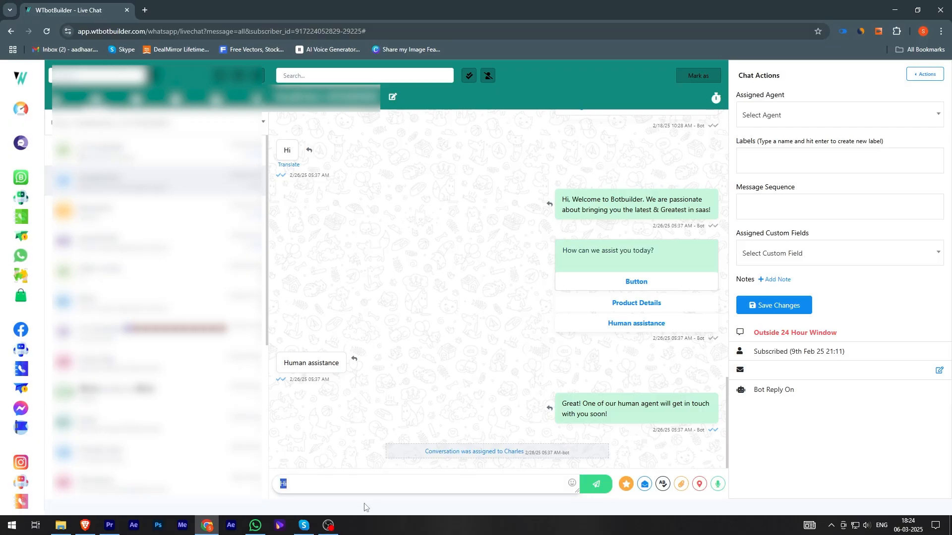
pyautogui.press('BackSpace')
pyautogui.write('Can ou')
pyautogui.press('BackSpace')
pyautogui.write('you please explai')
pyautogui.click(626, 486)
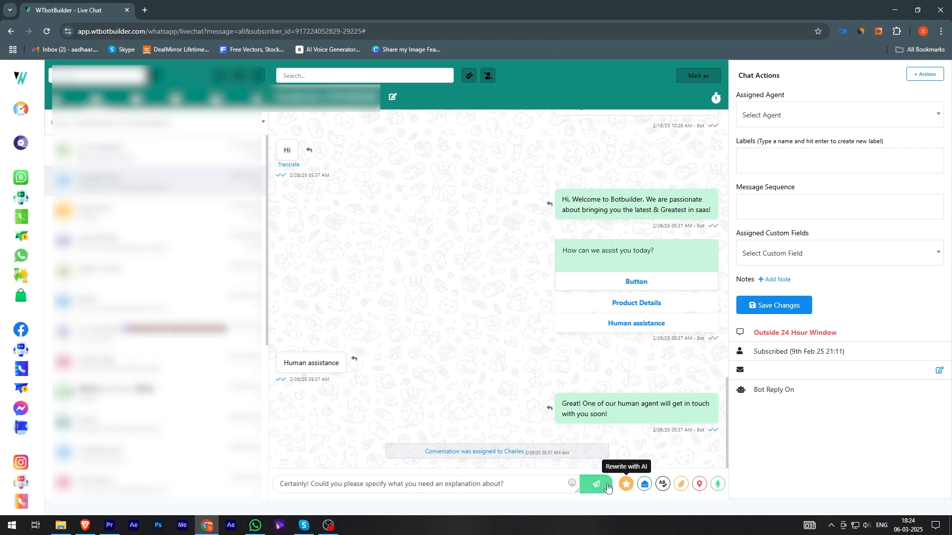
# Step: Browse the bot flows, message templates and WhatsApp flows available to send, then close that panel
pyautogui.click(643, 485)
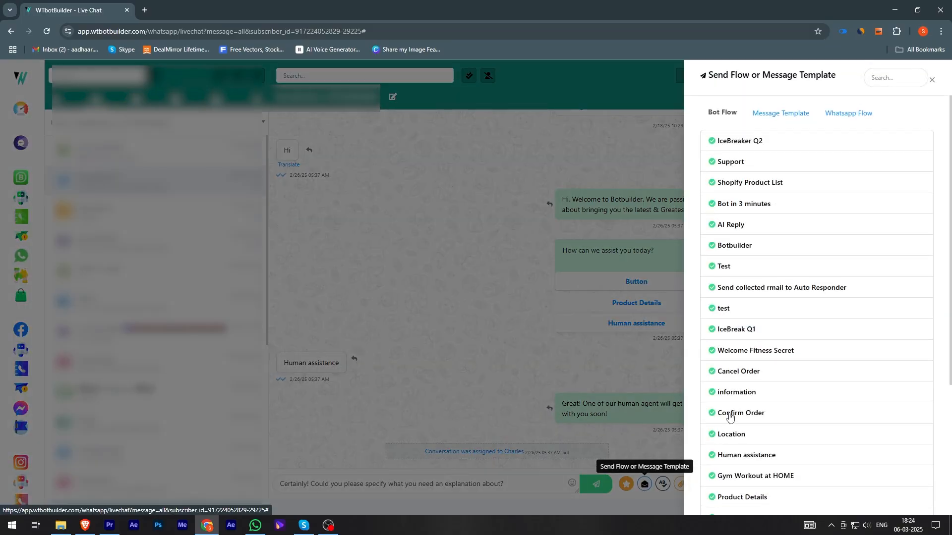
pyautogui.scroll(-4, 772, 186)
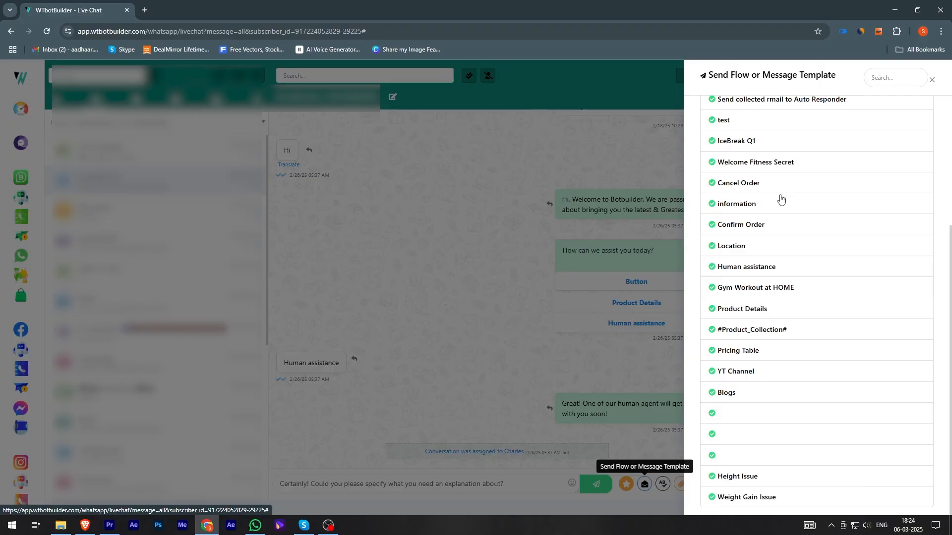
pyautogui.scroll(4, 784, 206)
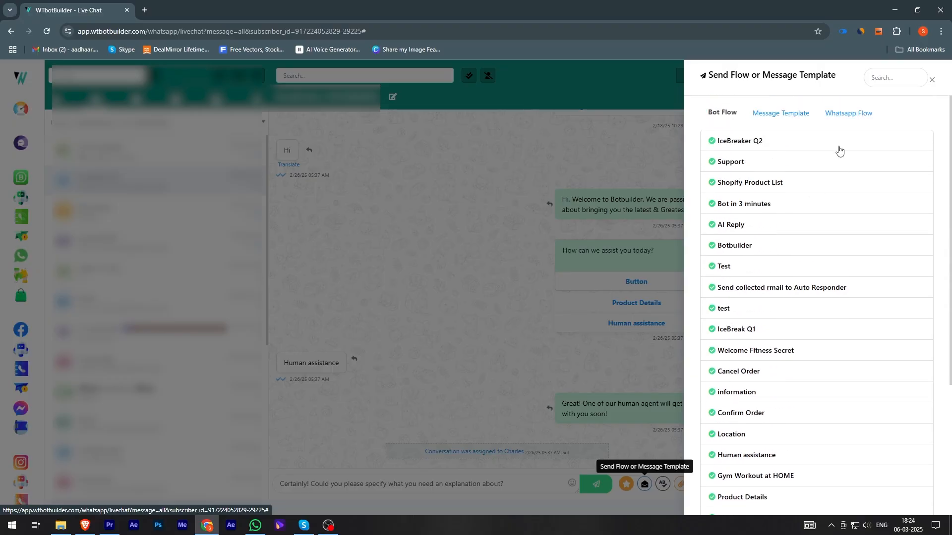
pyautogui.click(781, 112)
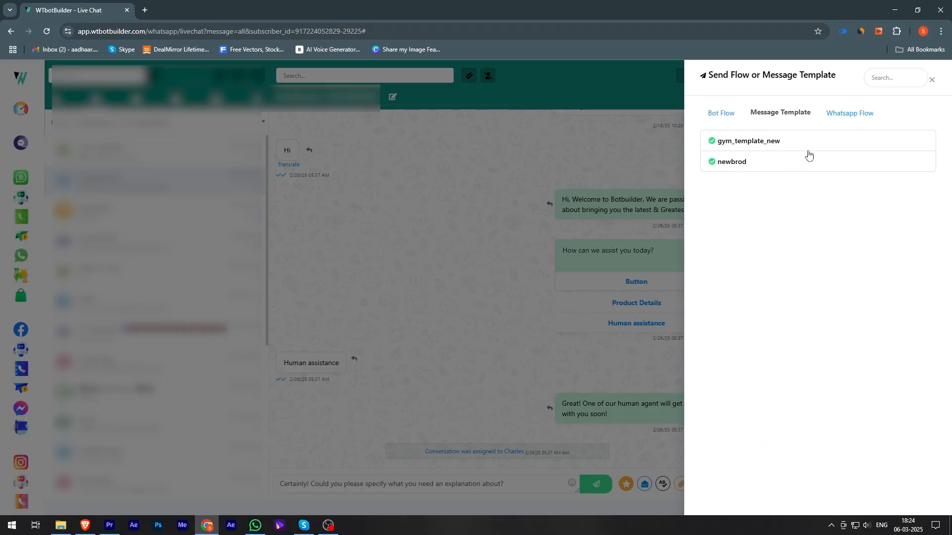
pyautogui.click(833, 117)
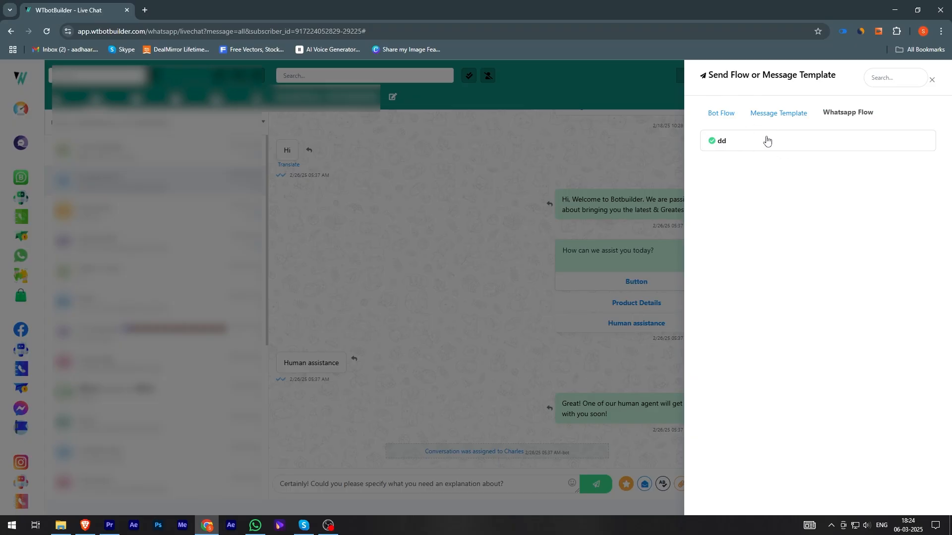
pyautogui.click(875, 73)
pyautogui.click(932, 80)
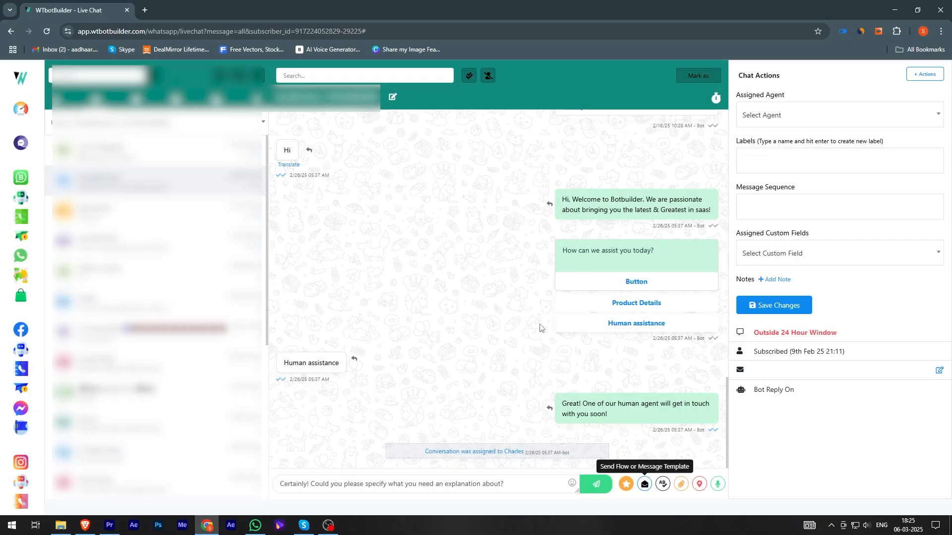
# Step: Create a canned response named "Agent Assign message" with the text "Hello #LEAD_USER_FIRST_NAME# . Our agent will contact you soon!"
pyautogui.click(663, 484)
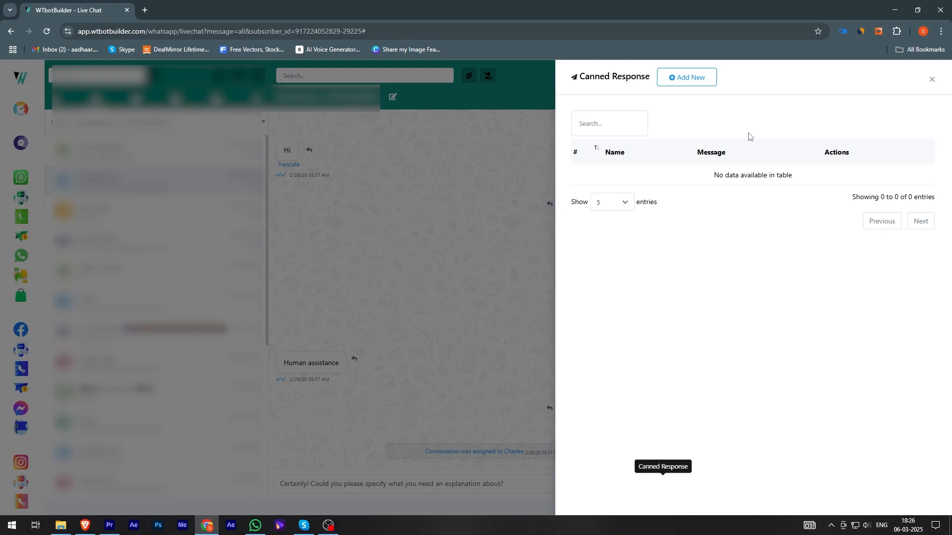
pyautogui.click(677, 77)
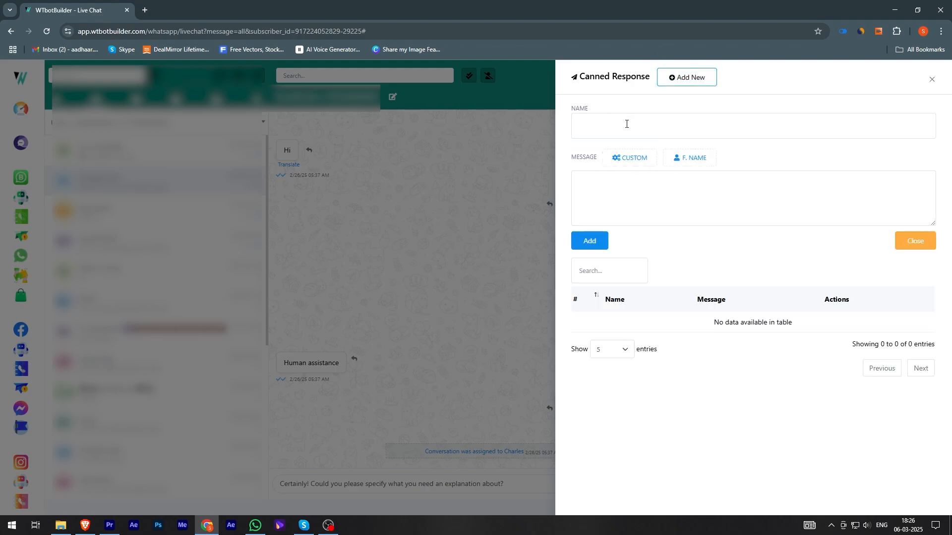
pyautogui.click(605, 122)
pyautogui.write('Ag')
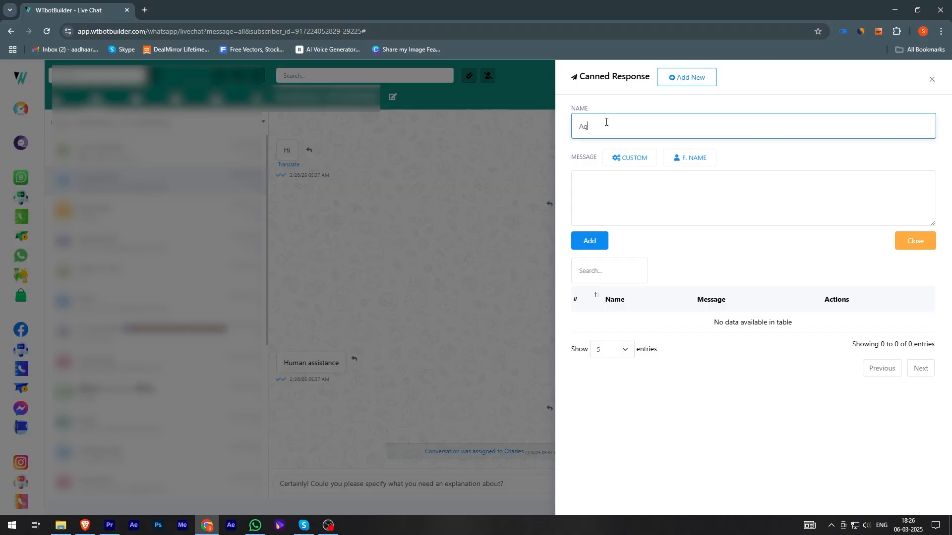
pyautogui.write('ent Assign message')
pyautogui.click(660, 196)
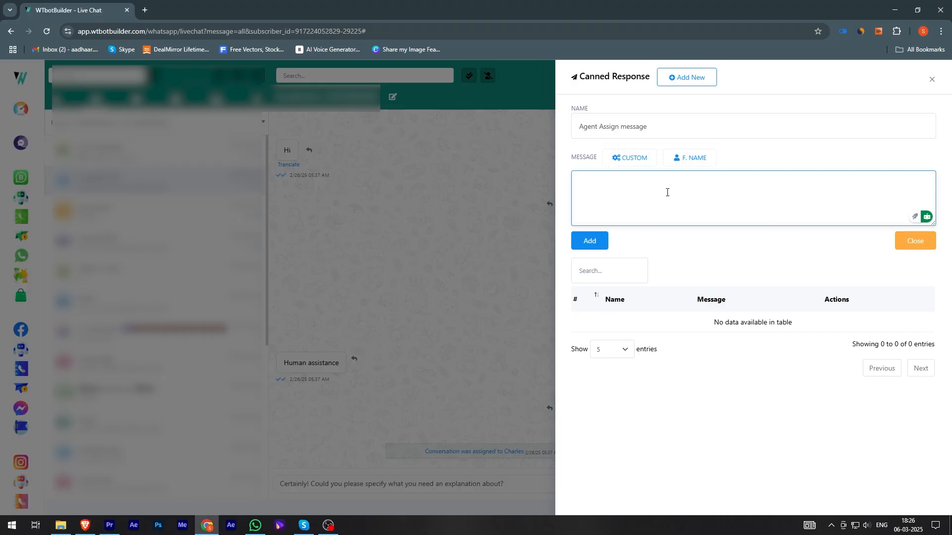
pyautogui.write('Hello')
pyautogui.write('#LEAD_USER_FIRST_NAME# , Our agent will contact you soon!')
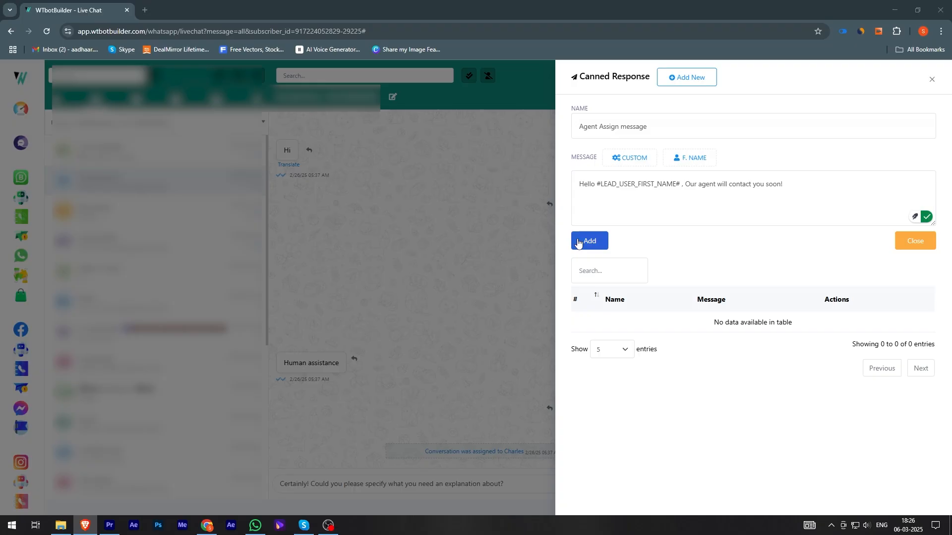
pyautogui.click(578, 242)
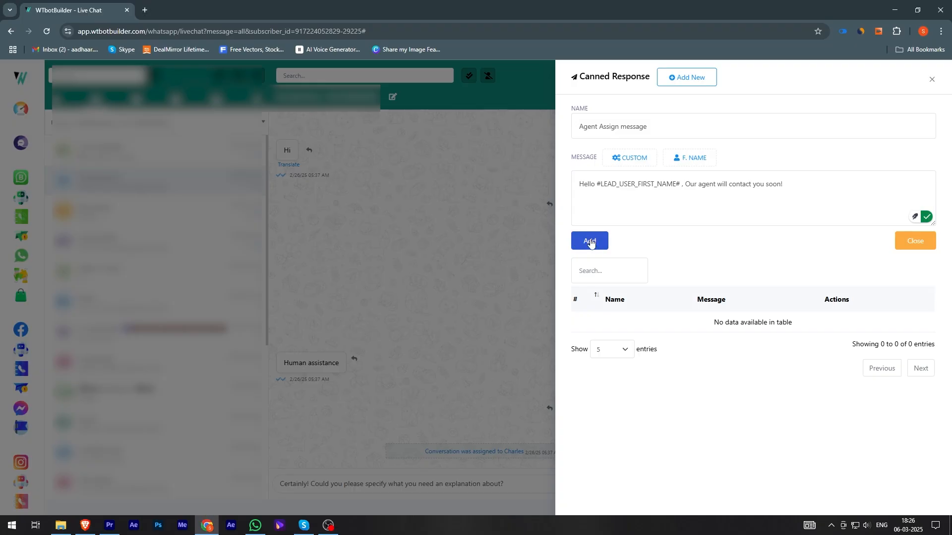
# Step: Insert the "Agent Assign message" canned response into the message box
pyautogui.click(483, 348)
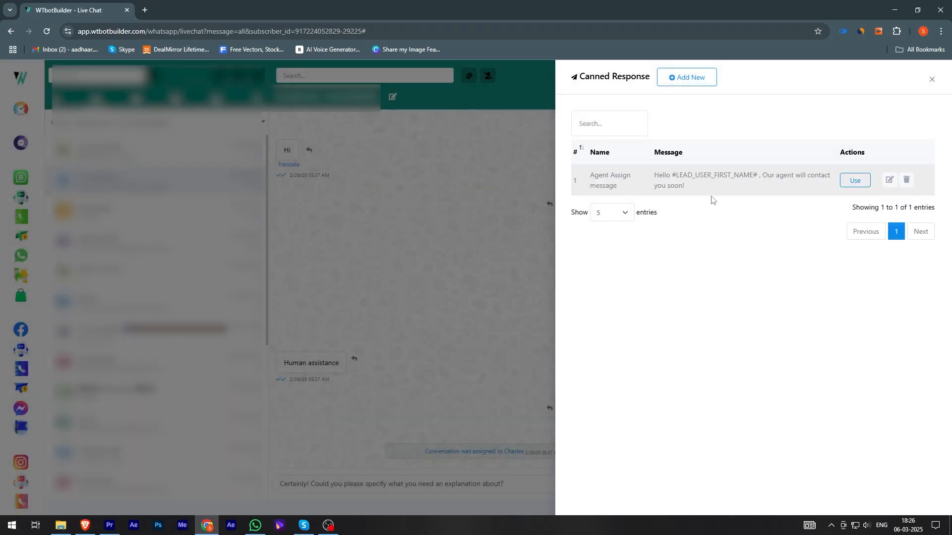
pyautogui.click(862, 183)
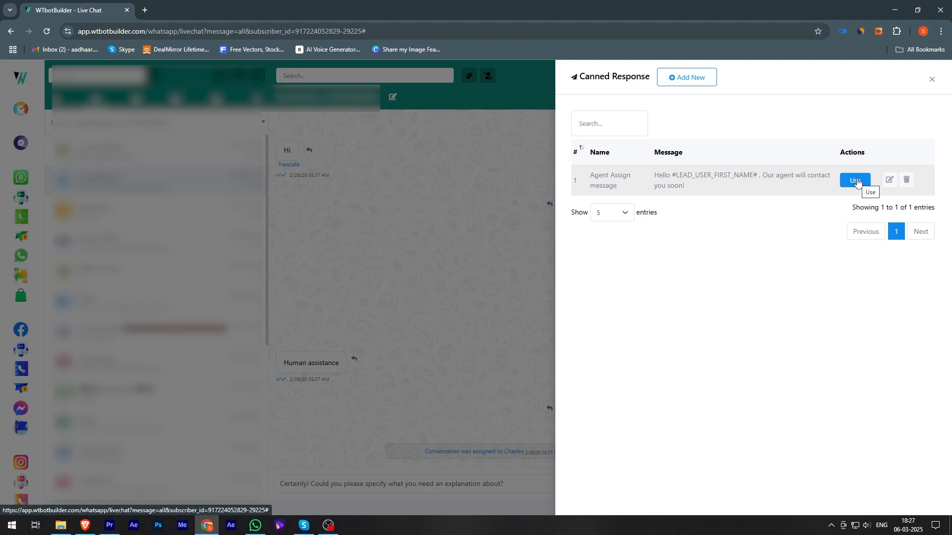
pyautogui.click(851, 181)
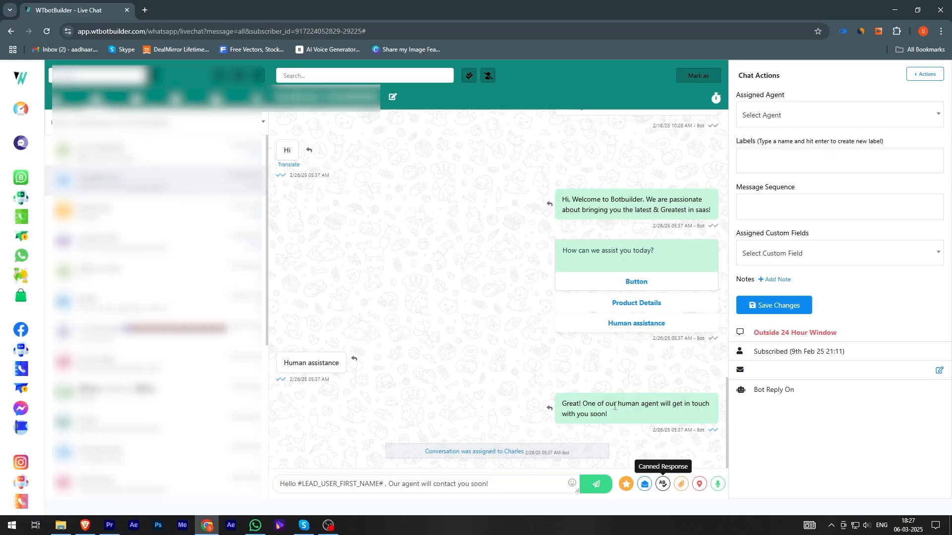
# Step: Search the canned responses for "Agent" and close the list
pyautogui.click(663, 484)
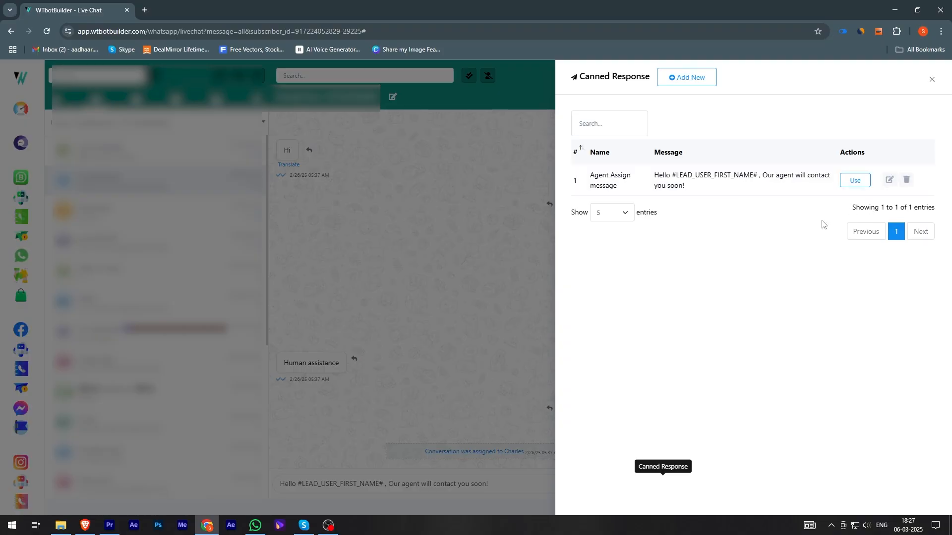
pyautogui.click(605, 130)
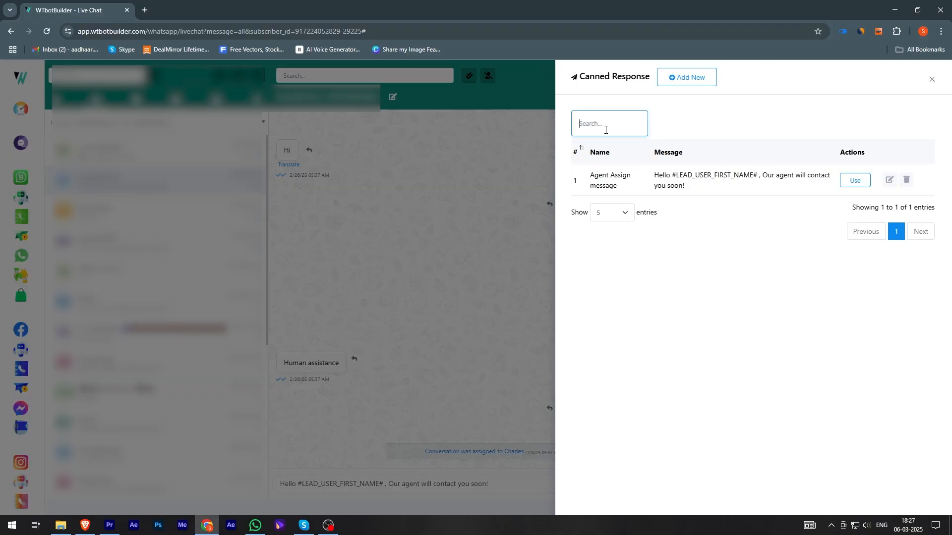
pyautogui.write('Agent')
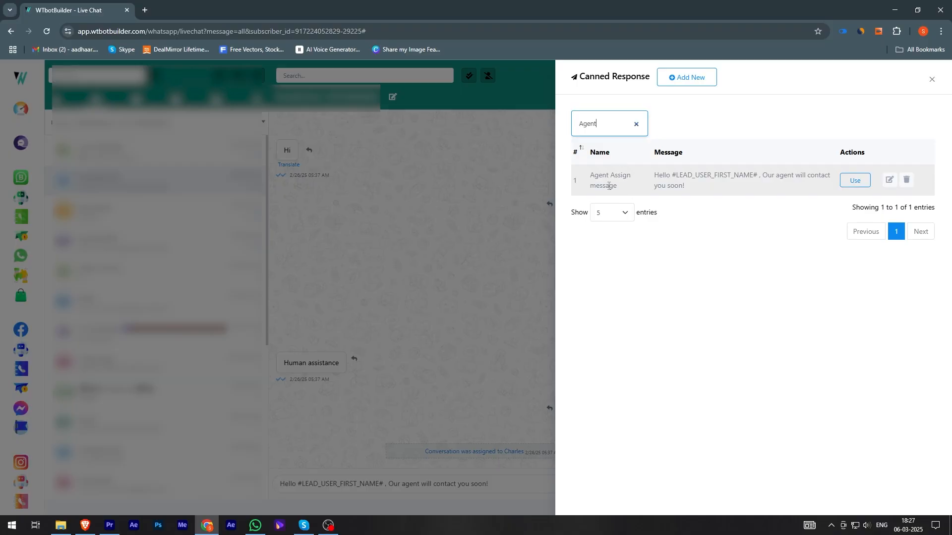
pyautogui.click(636, 123)
pyautogui.click(517, 199)
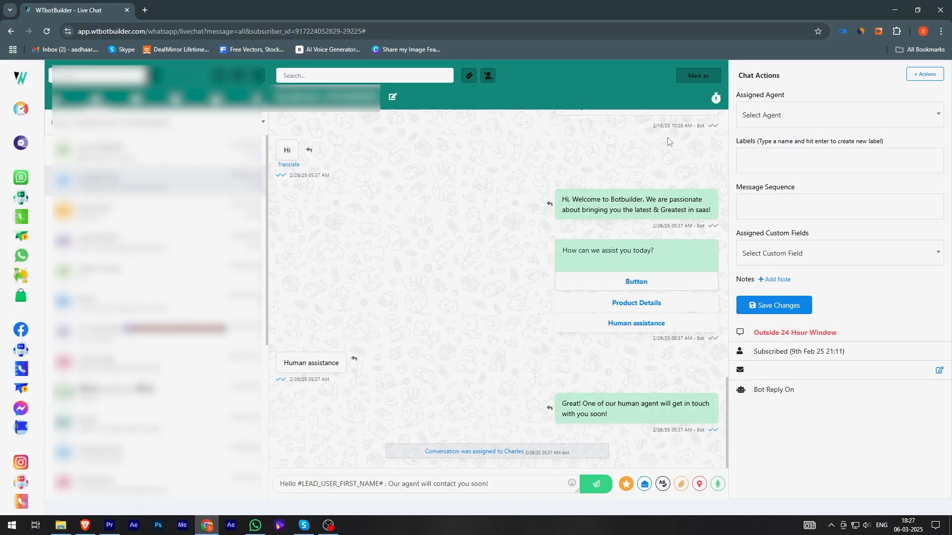
# Step: Open and close the attachment upload panel, then try the audio recording control
pyautogui.click(681, 484)
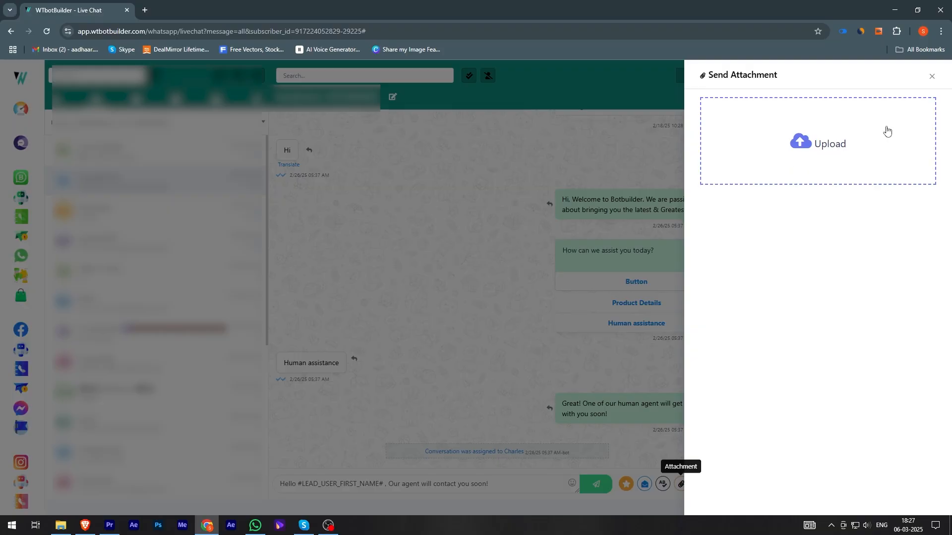
pyautogui.click(932, 77)
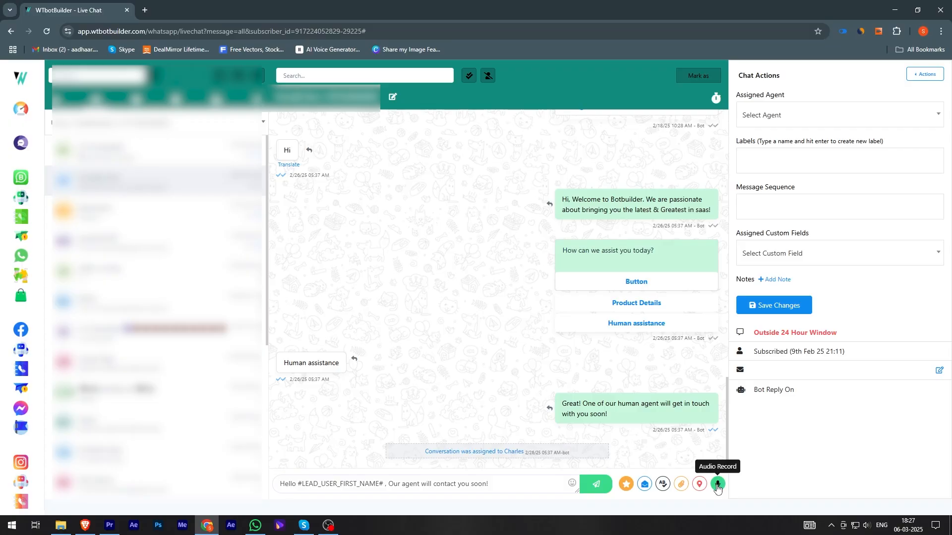
pyautogui.click(717, 487)
pyautogui.click(717, 484)
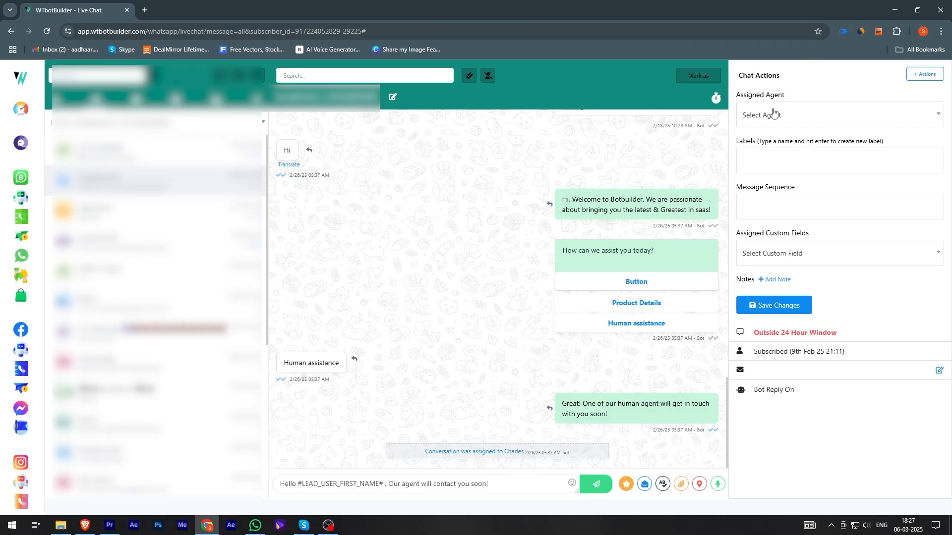
# Step: Review the chat actions and agent list, then save the chat actions with no agent selected
pyautogui.click(925, 75)
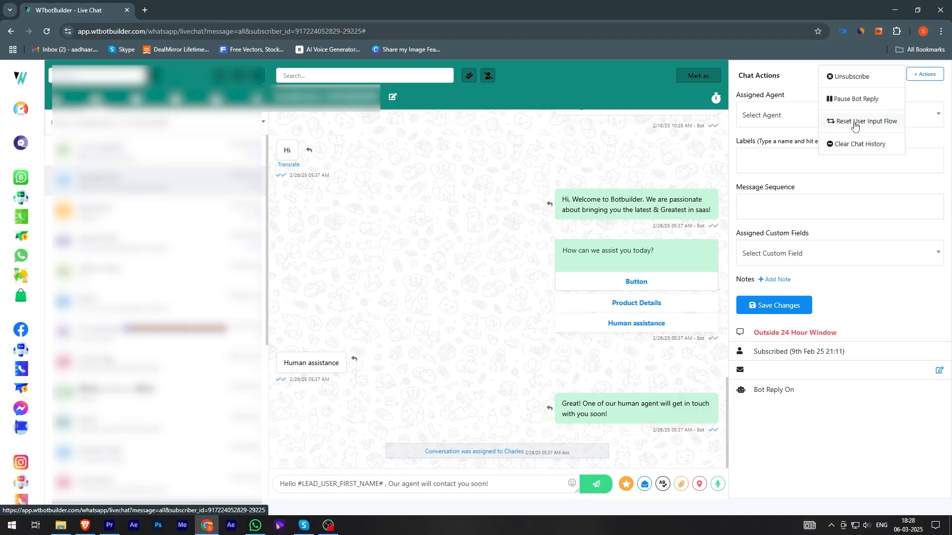
pyautogui.click(927, 100)
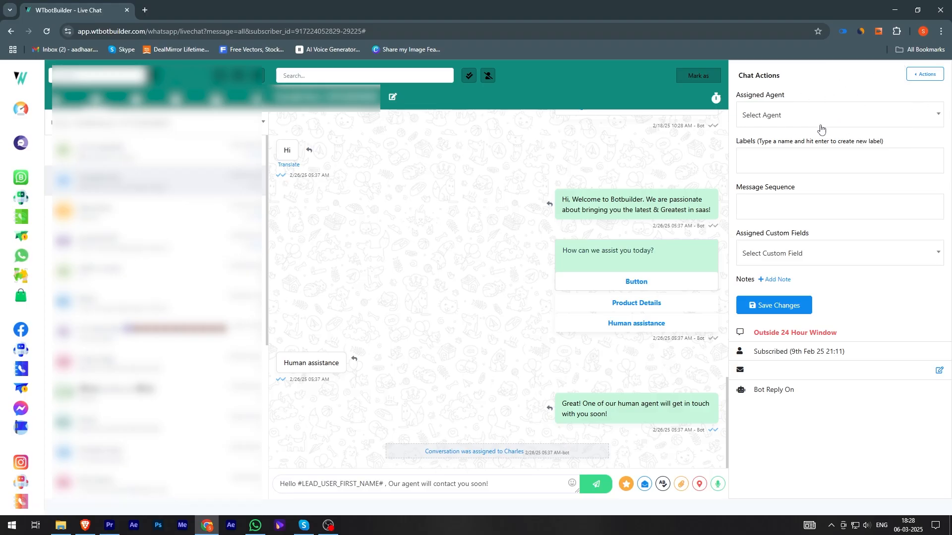
pyautogui.click(792, 116)
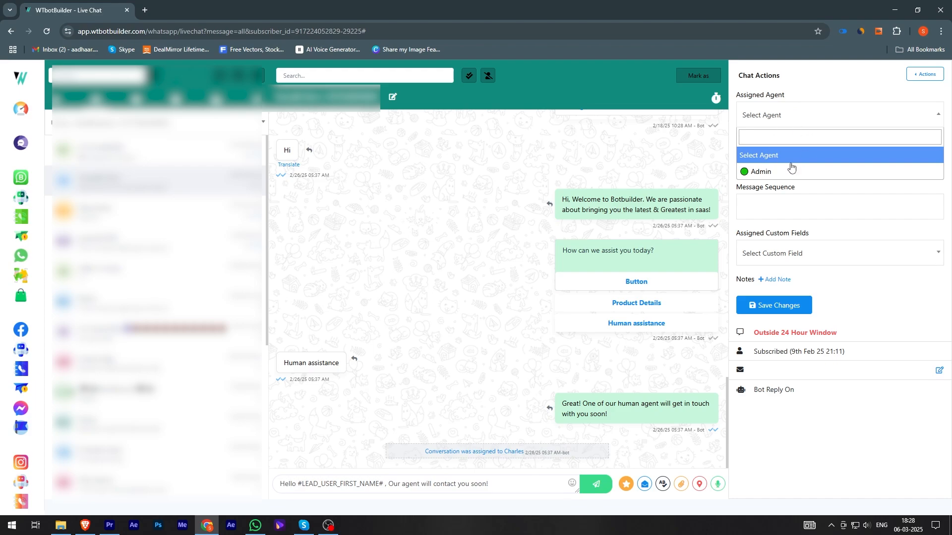
pyautogui.click(817, 115)
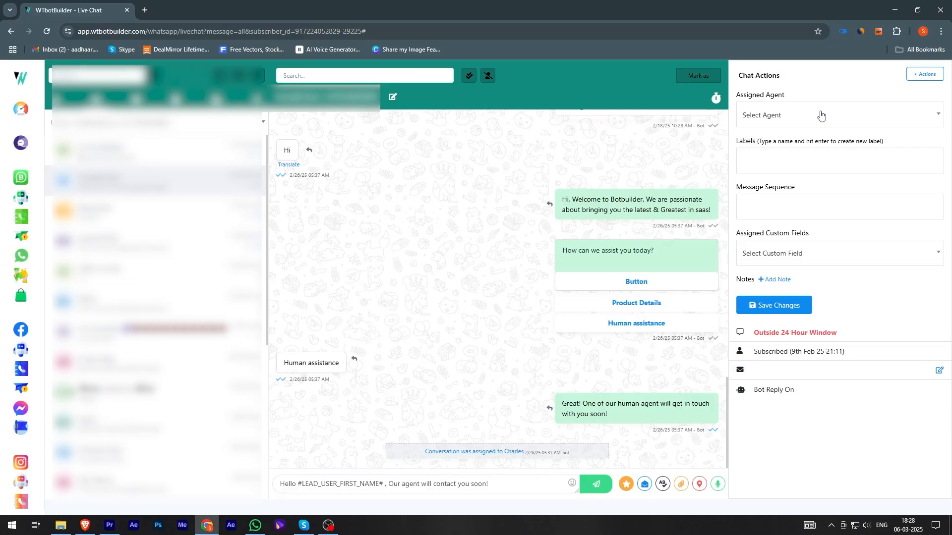
pyautogui.click(797, 304)
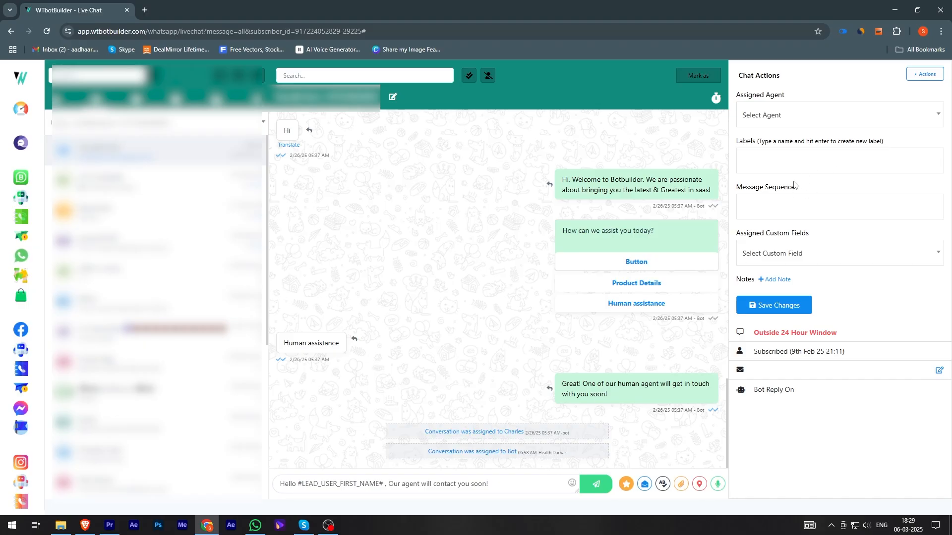
# Step: Add the whatsapp_csv_subscriber_2024-06-21 label to the conversation and remove it again
pyautogui.click(775, 155)
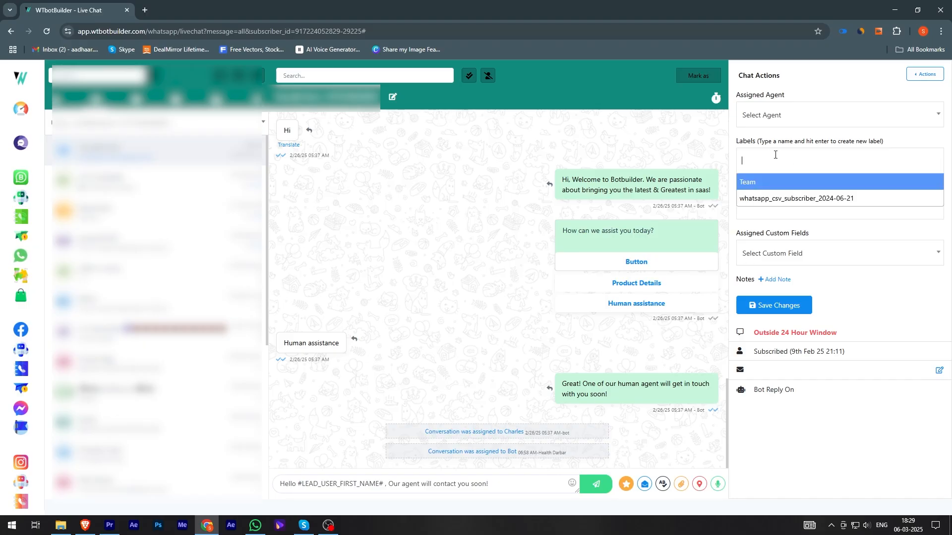
pyautogui.click(785, 198)
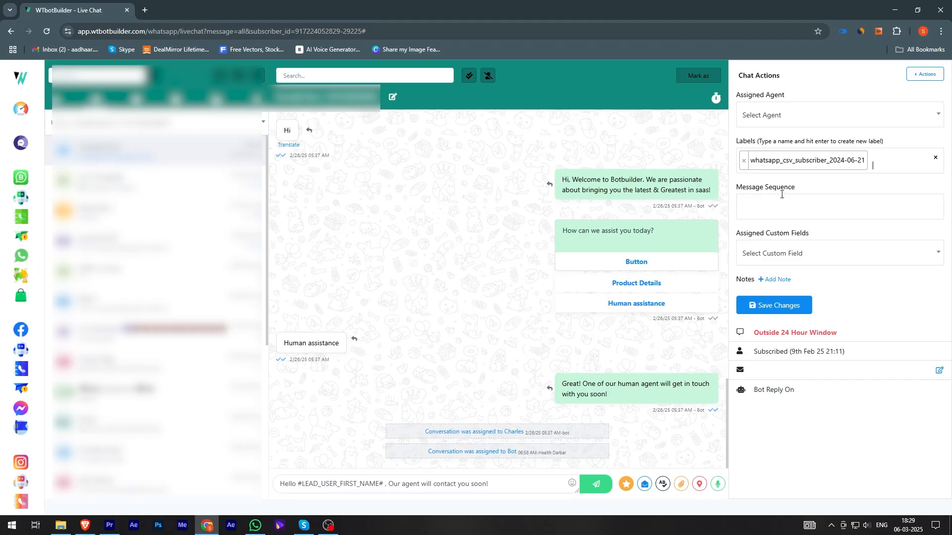
pyautogui.click(744, 160)
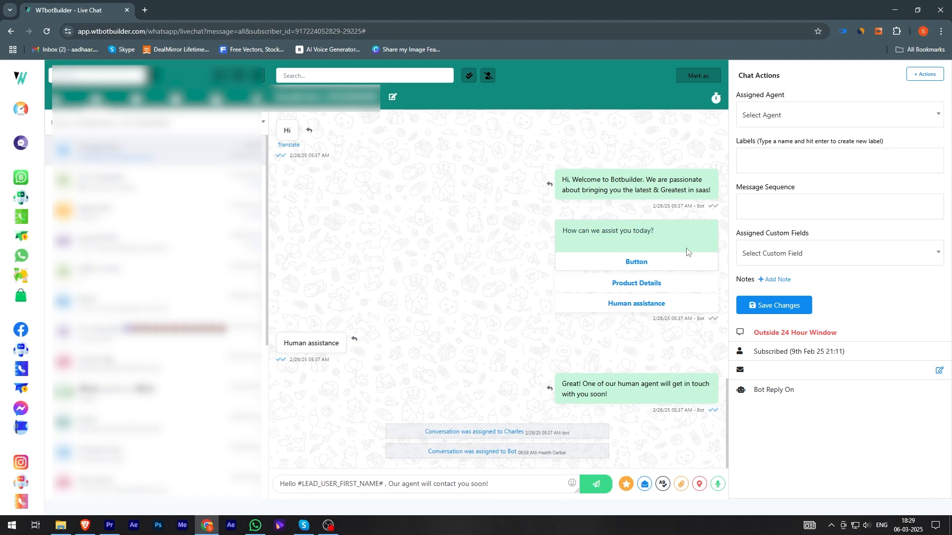
# Step: Open the message sequence and custom field lists to view their options
pyautogui.click(778, 204)
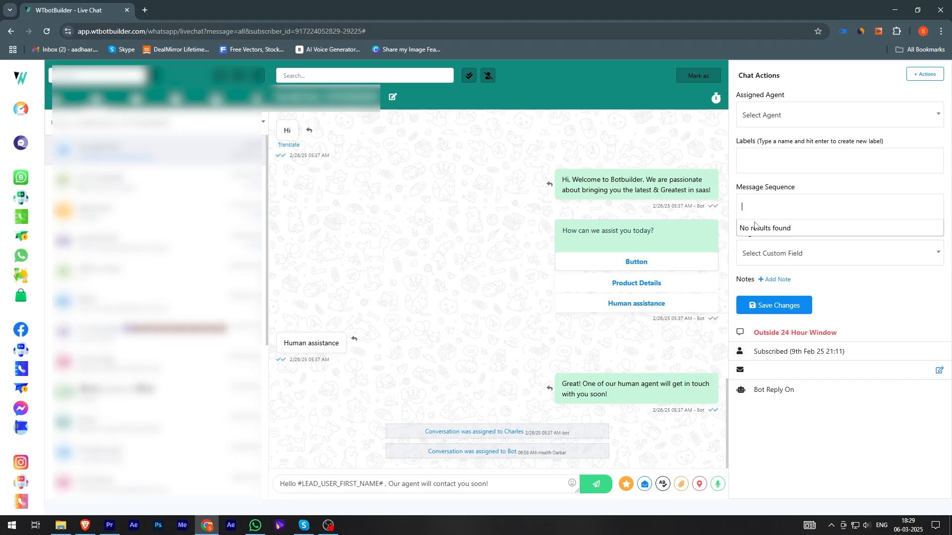
pyautogui.click(525, 235)
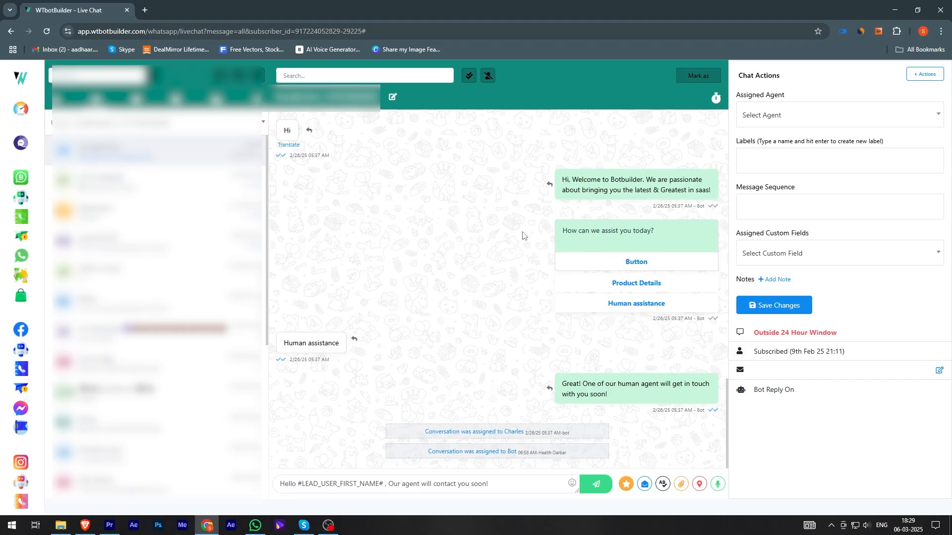
pyautogui.click(783, 258)
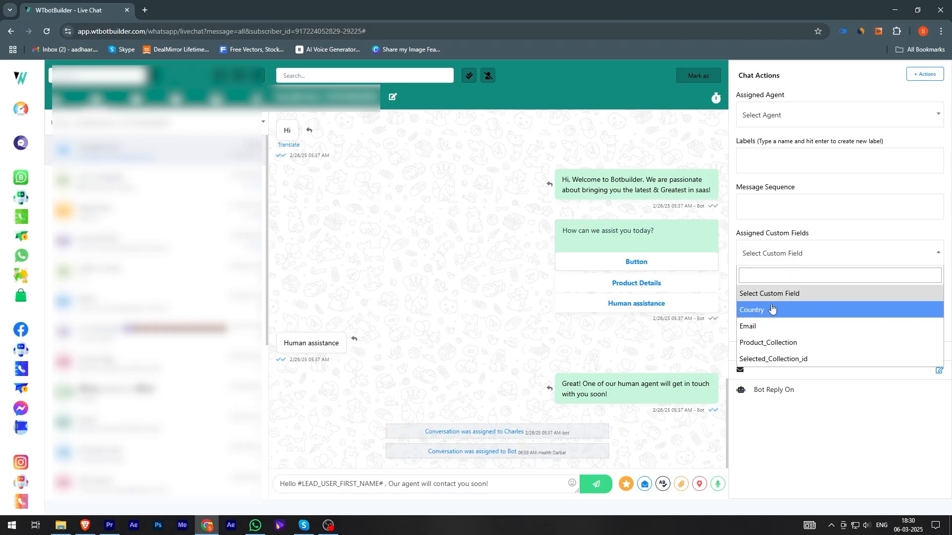
pyautogui.click(778, 255)
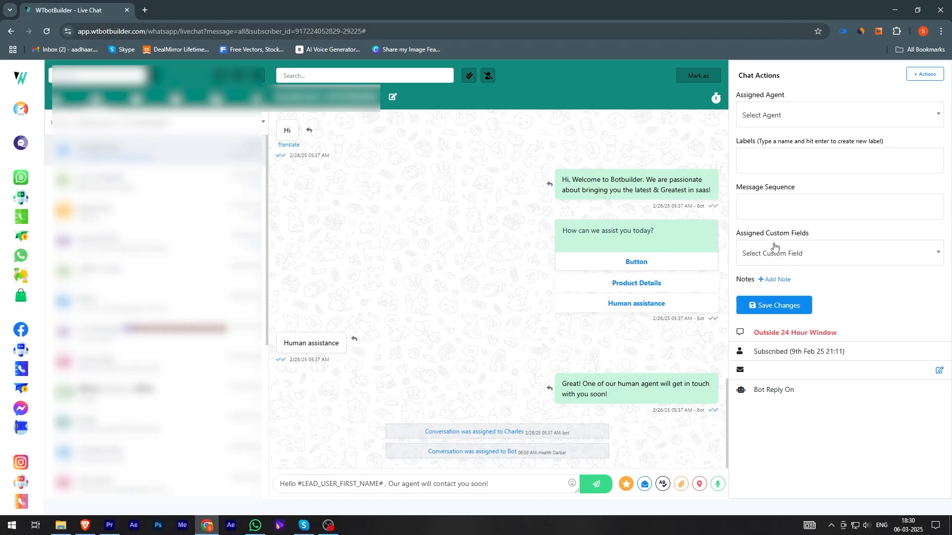
# Step: Open a new note field for the conversation
pyautogui.click(776, 281)
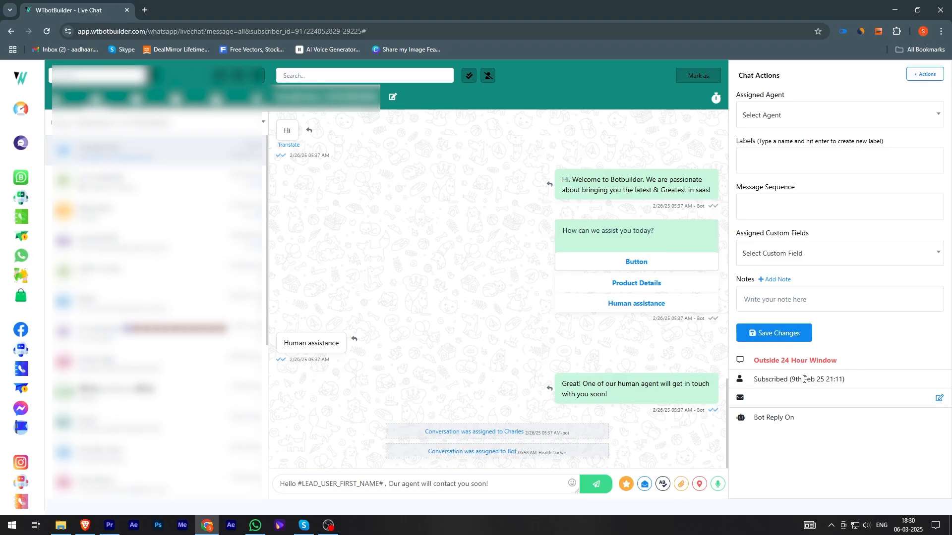
pyautogui.moveTo(805, 362)
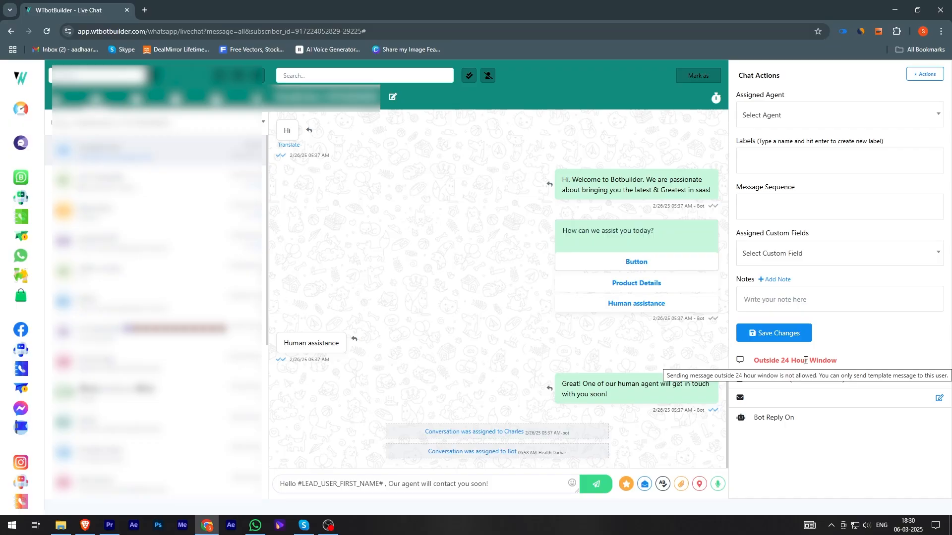